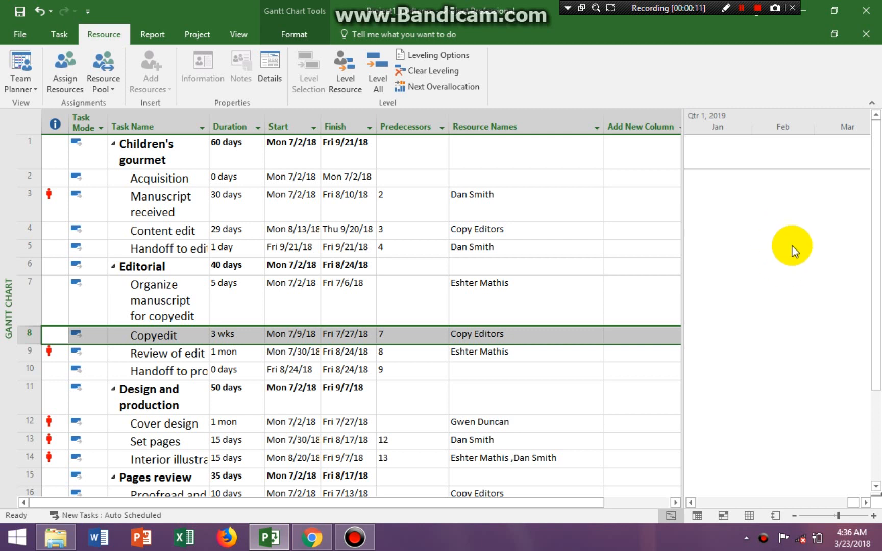
- Fit the entire project in the Gantt timescale and enlarge the chart area to view all the task bars
left_click(792, 249)
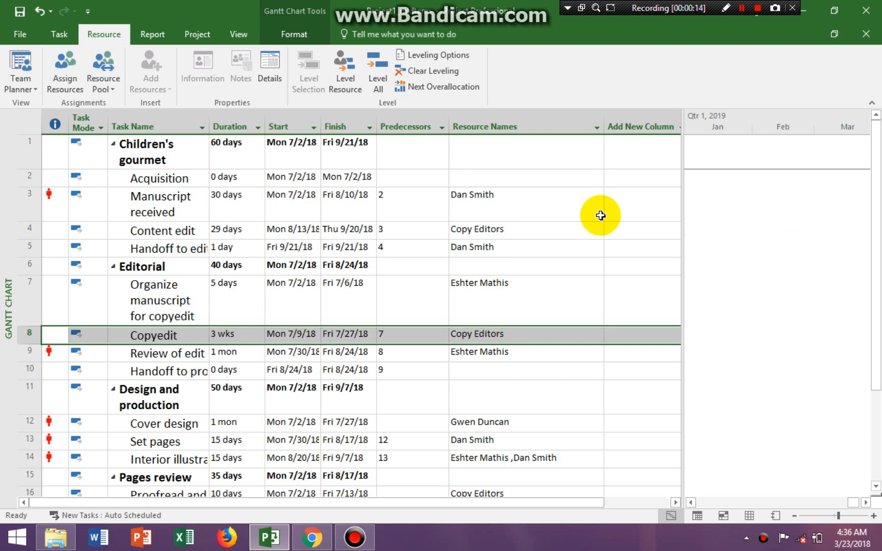
left_click(242, 36)
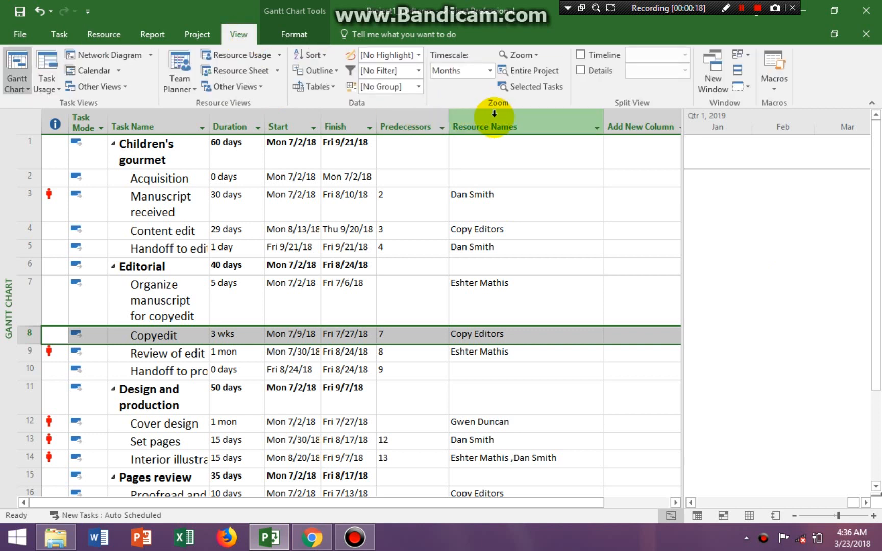
left_click(535, 71)
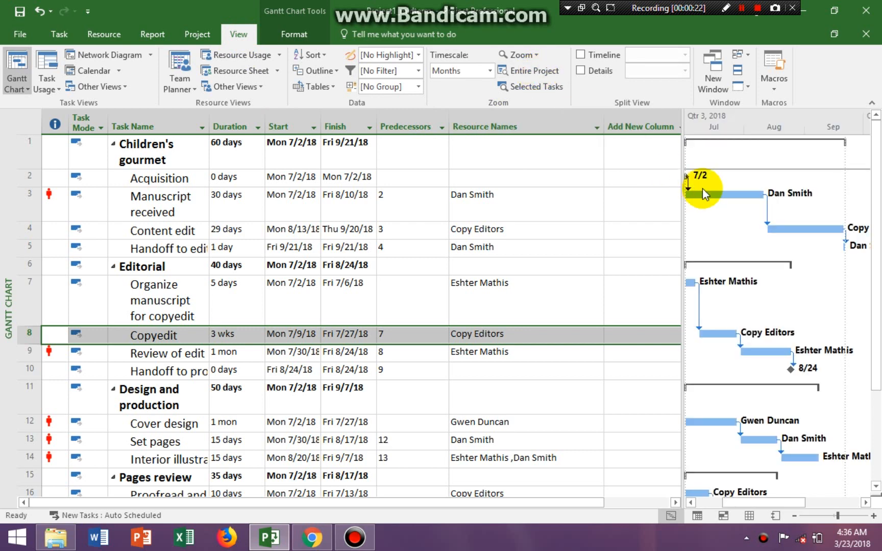
left_click_drag(682, 184, 428, 223)
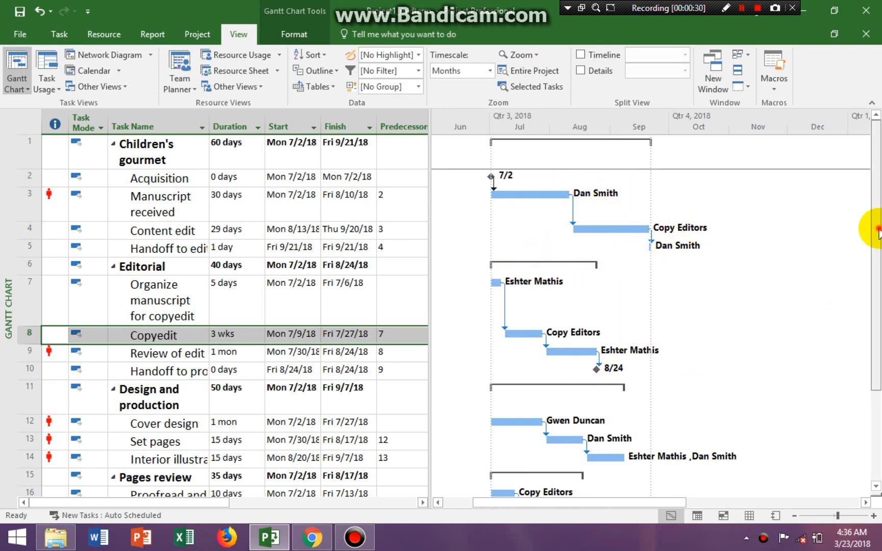
left_click_drag(876, 231, 879, 392)
scroll(850, 161, "up", 3)
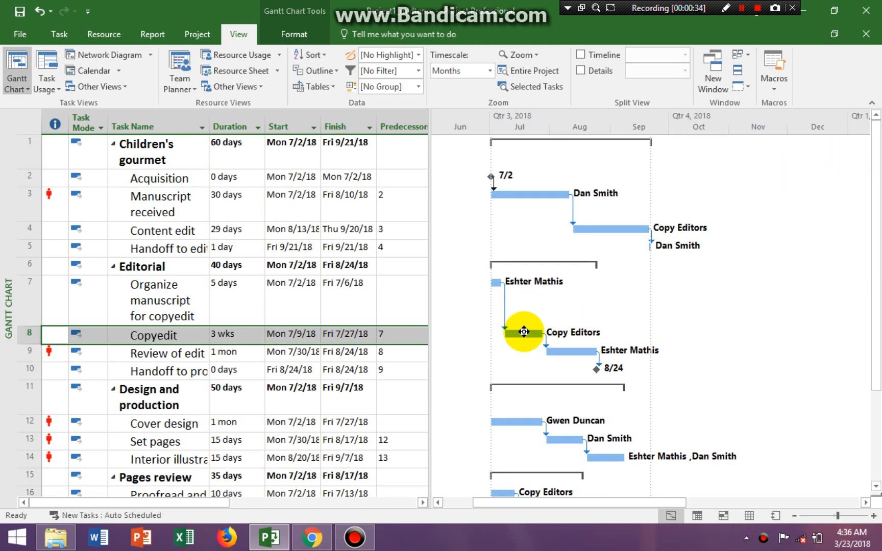
- Resize the split between the task table and the Gantt chart so the table ends after the Finish column
left_click(619, 224)
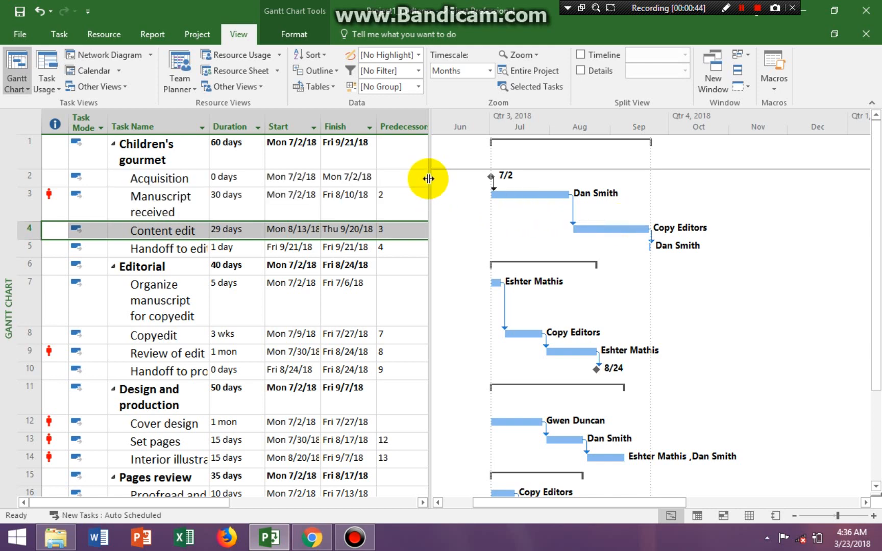
left_click_drag(428, 178, 686, 164)
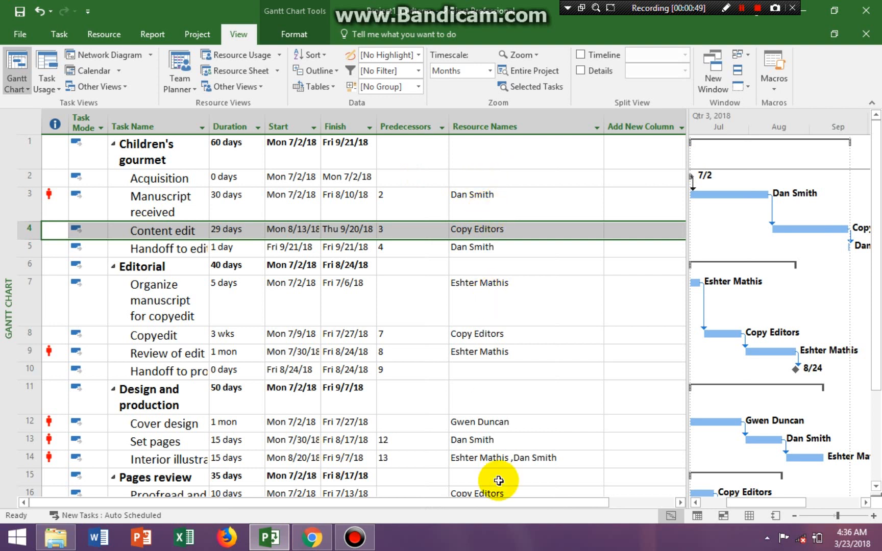
left_click_drag(498, 480, 643, 352)
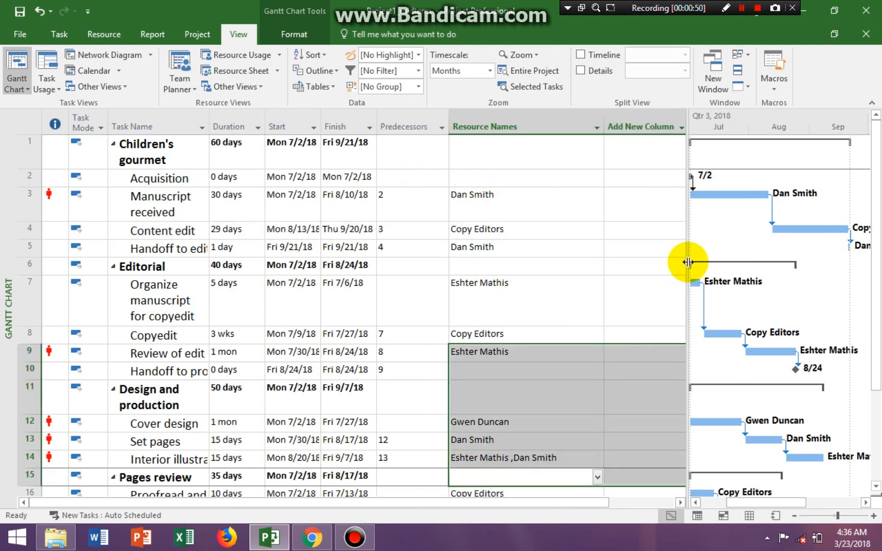
left_click_drag(688, 261, 407, 278)
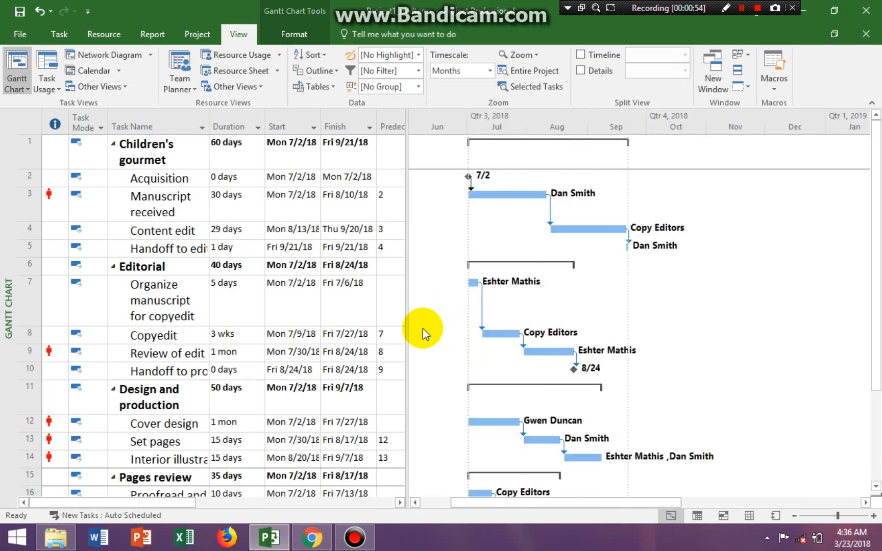
left_click_drag(407, 326, 382, 332)
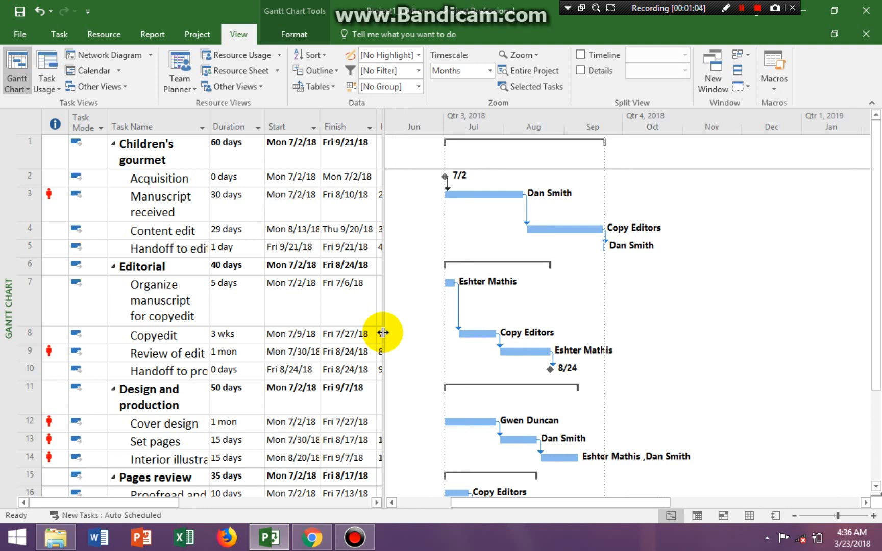
left_click_drag(383, 332, 378, 331)
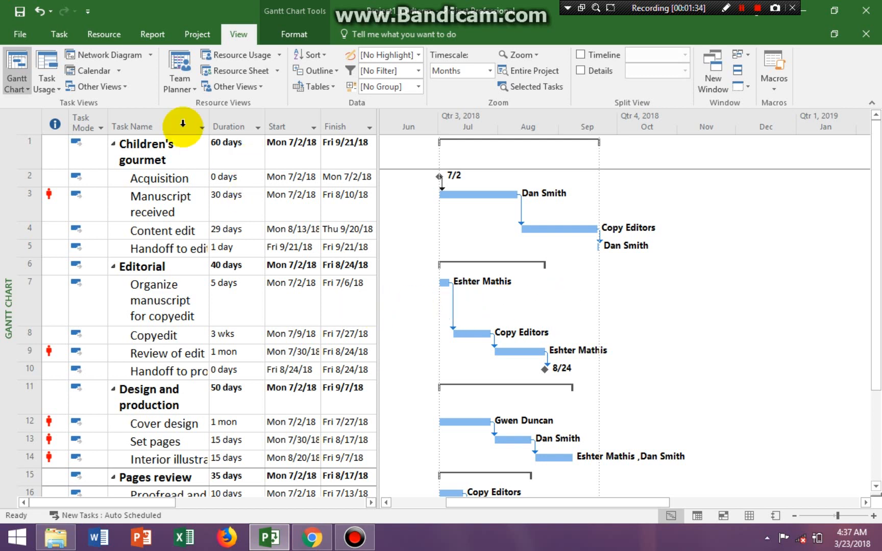
- Open the working time settings of the Standard project calendar and select July 4, 2018
left_click(206, 33)
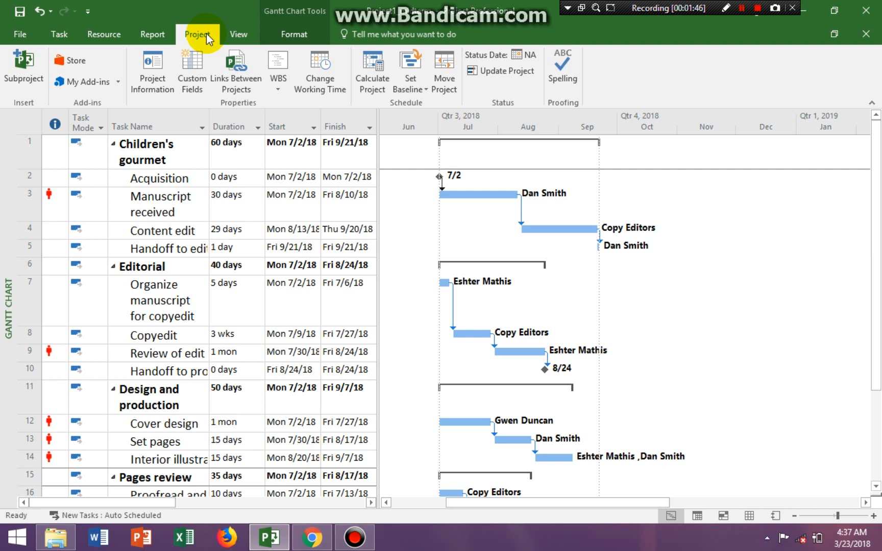
left_click(325, 85)
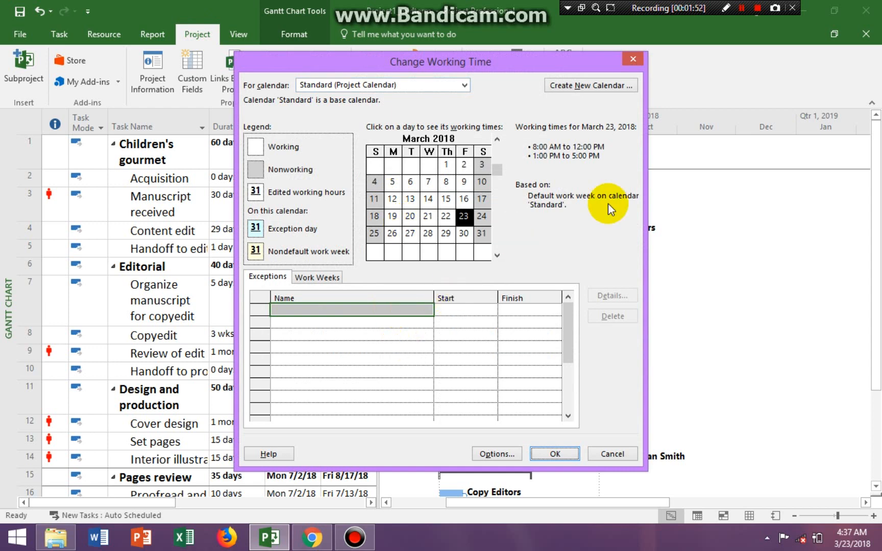
left_click_drag(495, 66, 540, 67)
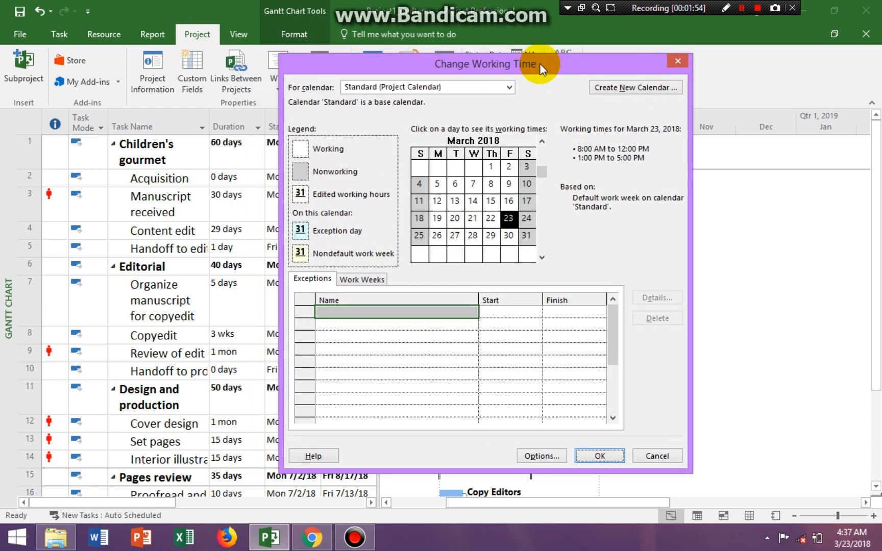
left_click(541, 258)
left_click(541, 258)
left_click(541, 258)
left_click(541, 259)
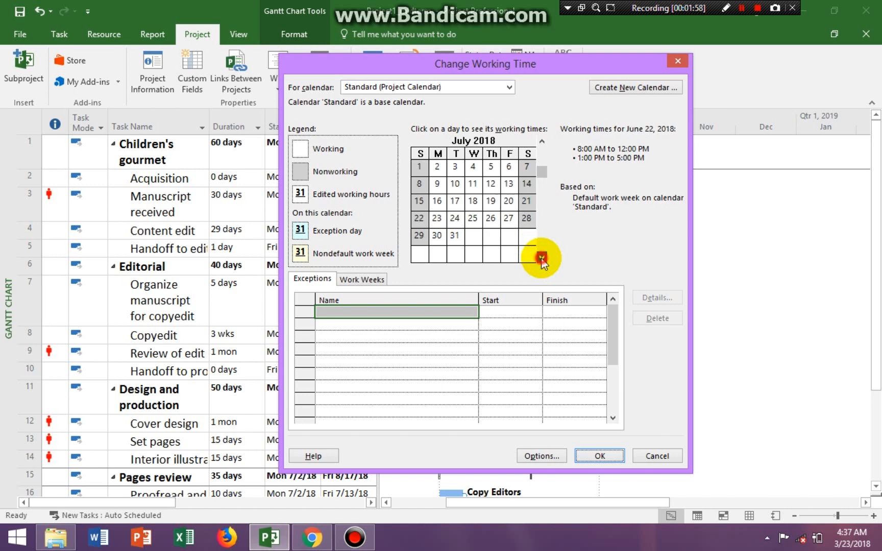
left_click(473, 167)
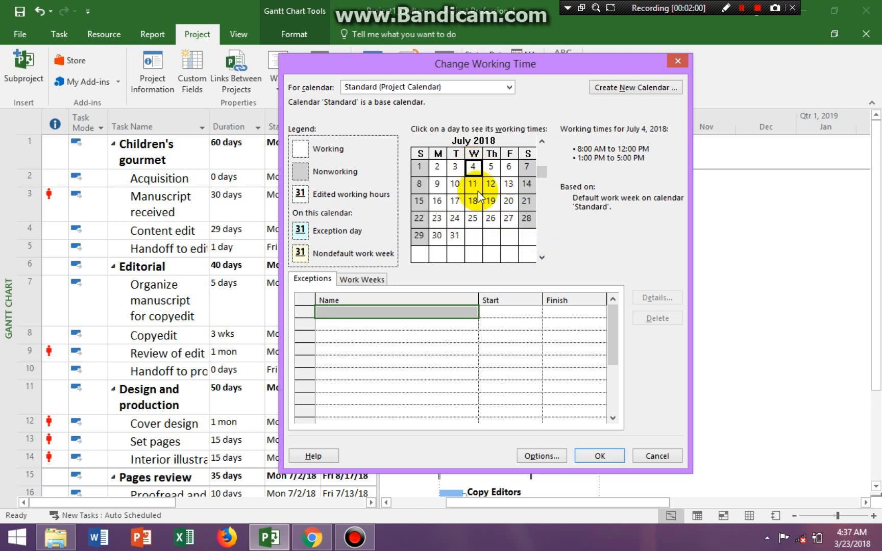
- Add a calendar exception named Holiday for the selected day
left_click(387, 312)
type("Ho")
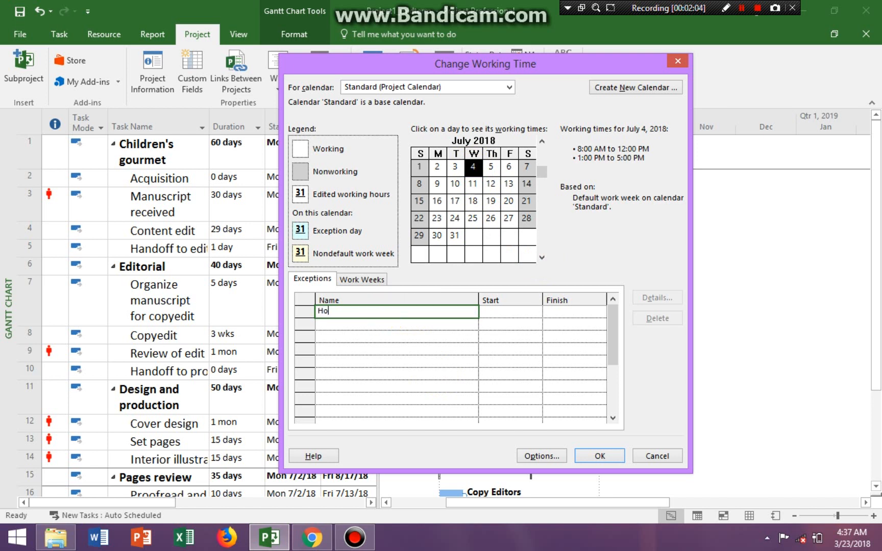
type("liday")
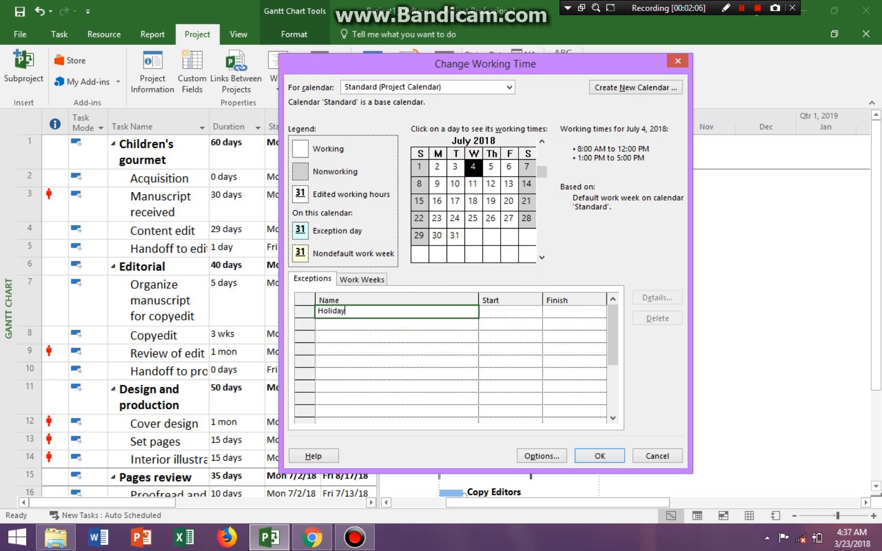
left_click(383, 340)
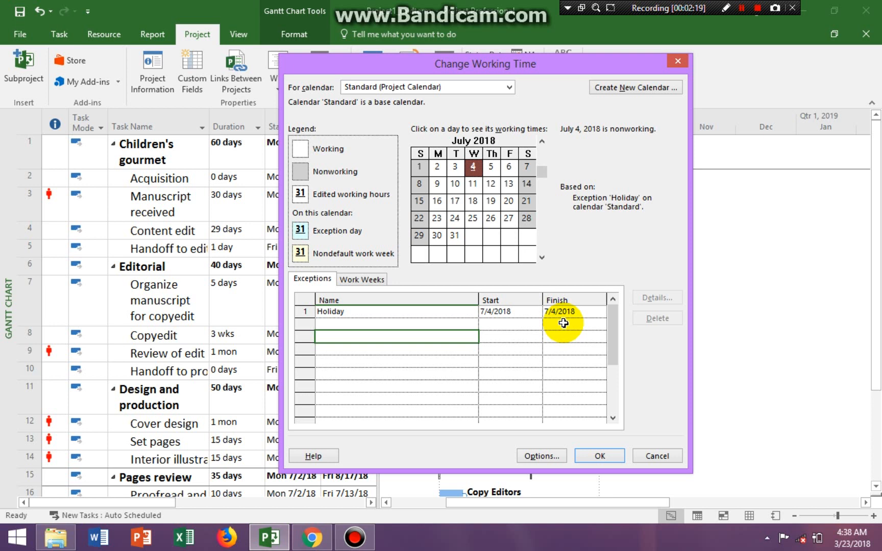
left_click(409, 345)
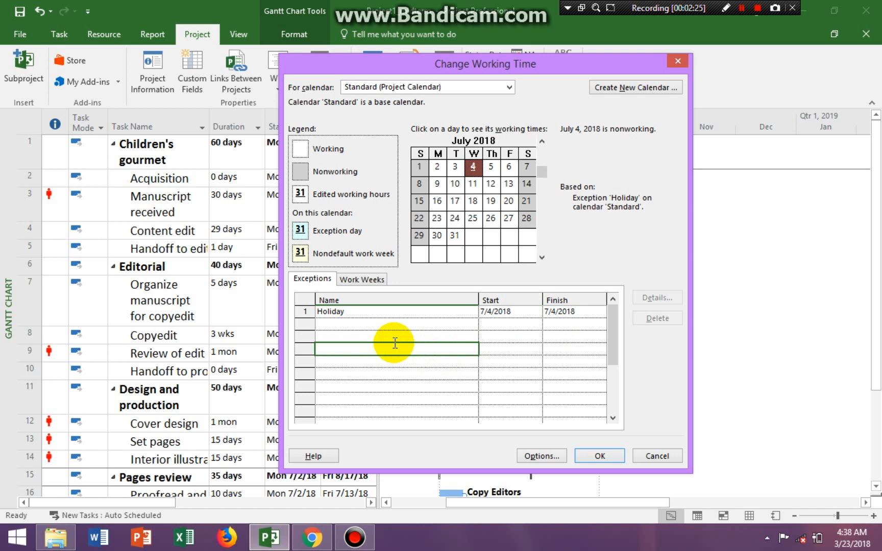
- Make the Holiday exception recur yearly on July 4, ending after 5 occurrences, and apply the calendar changes
left_click(362, 313)
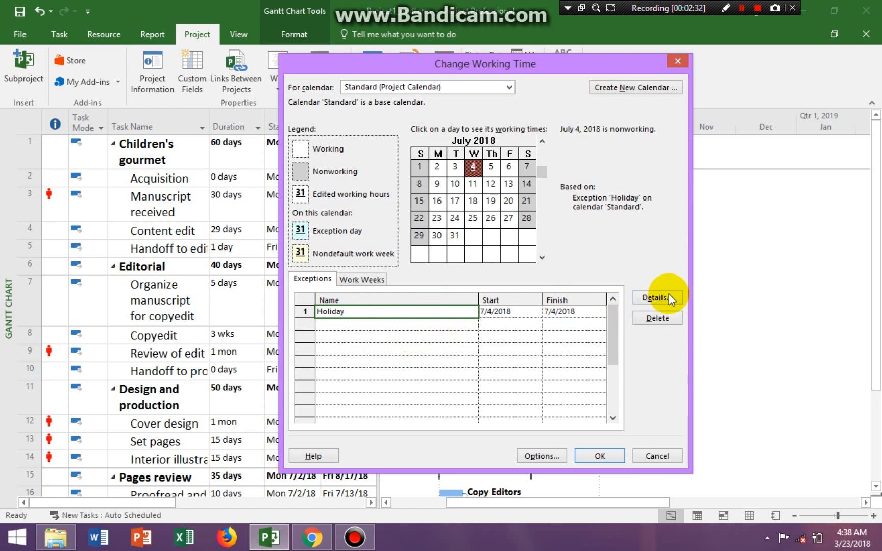
left_click(389, 349)
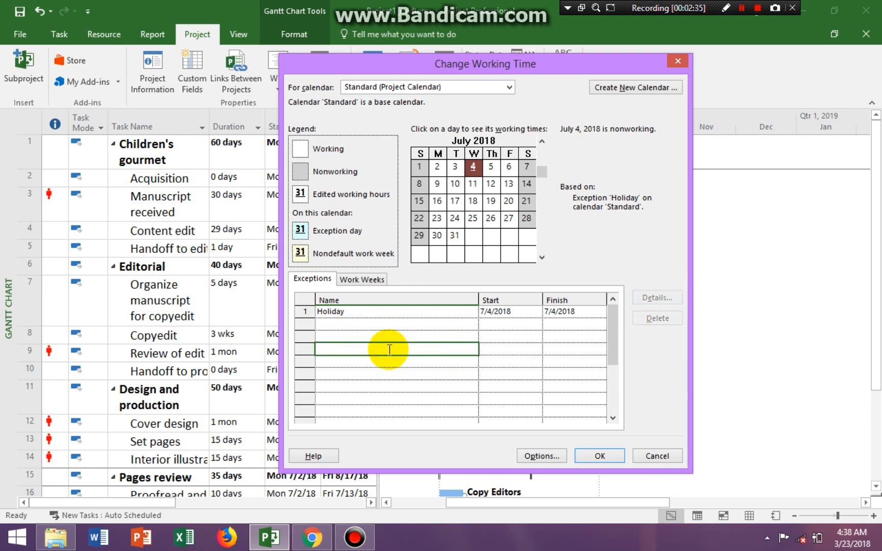
left_click(403, 311)
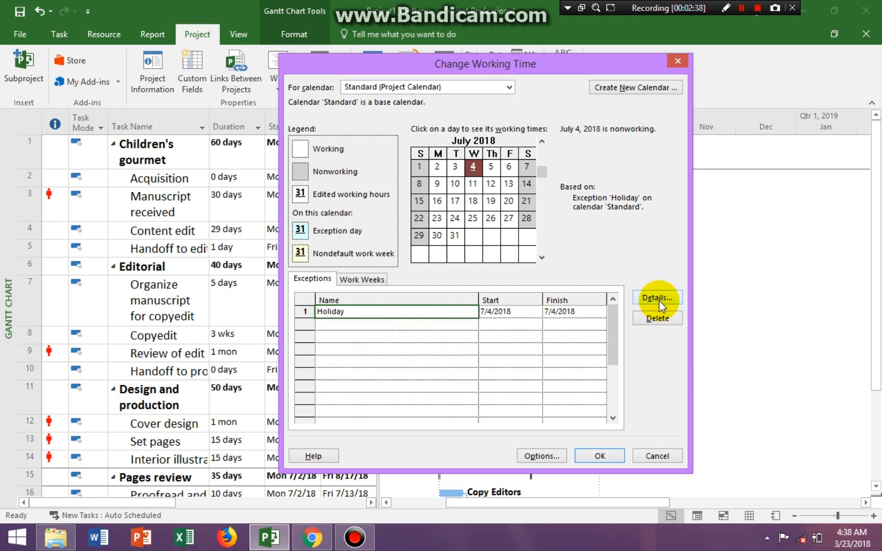
left_click(659, 301)
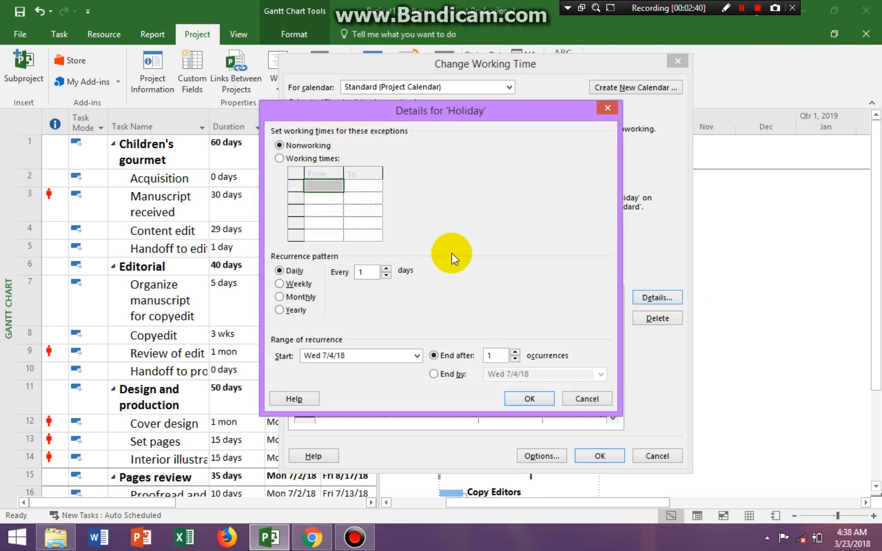
left_click(282, 311)
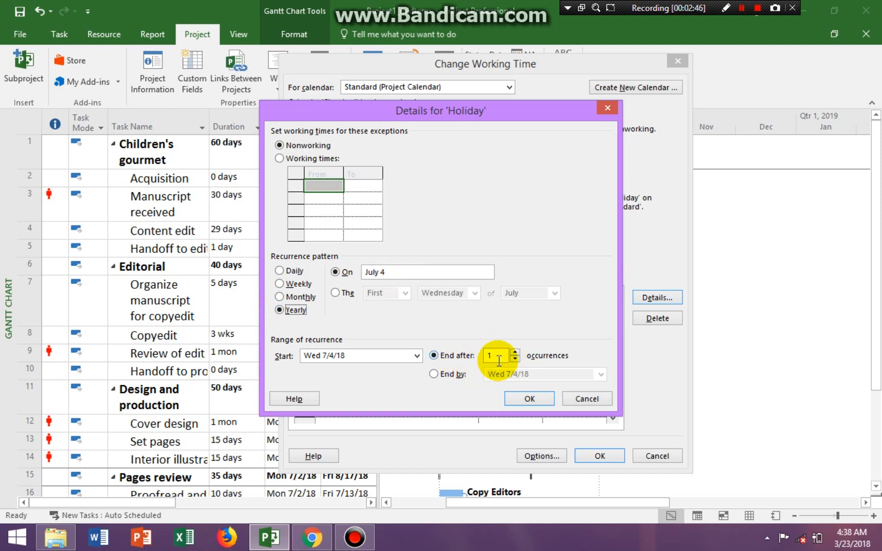
left_click(515, 352)
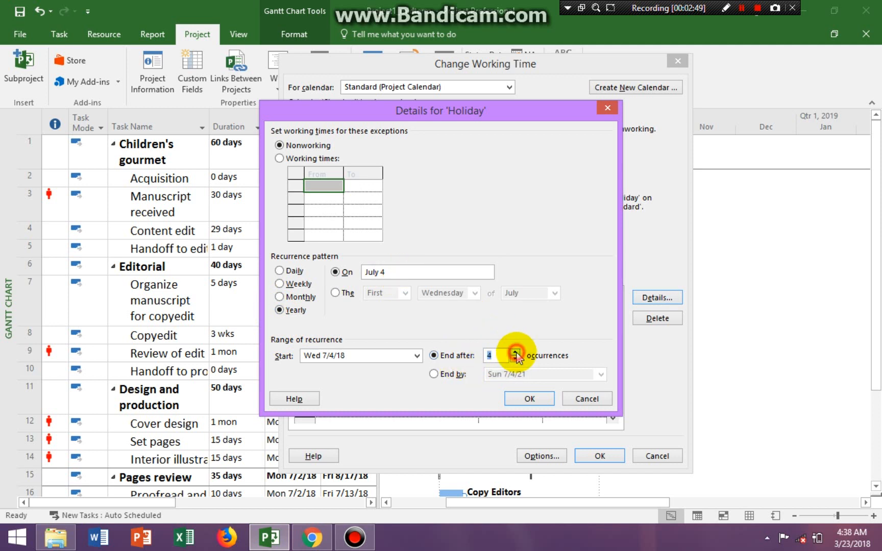
left_click(516, 352)
left_click(530, 400)
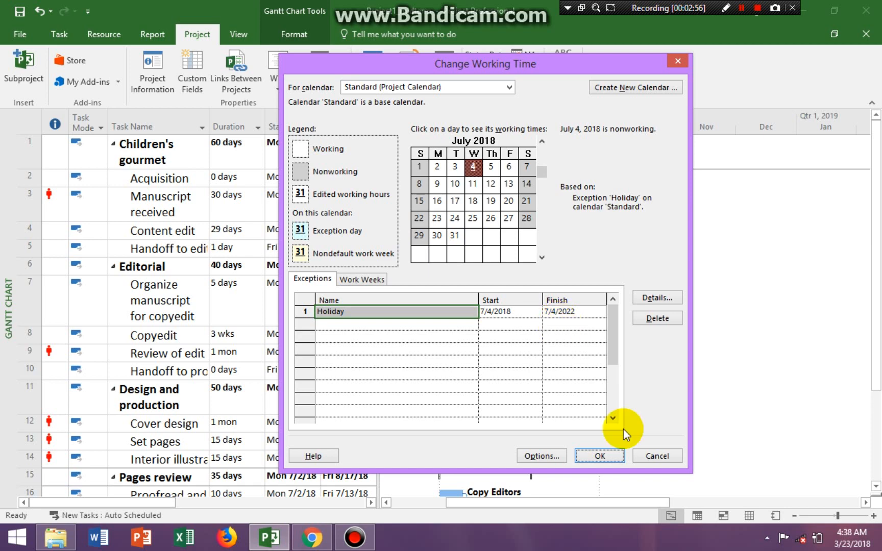
left_click(600, 455)
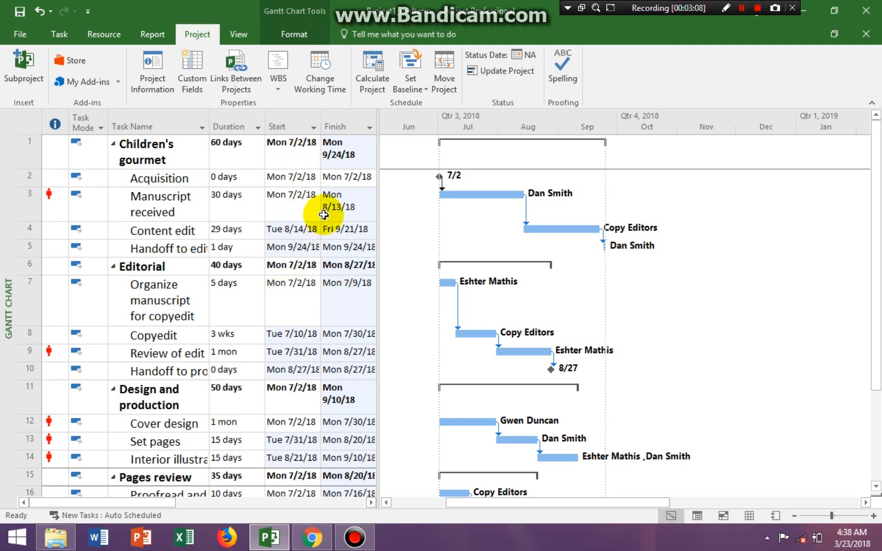
- Reopen the working time settings and check how July 4, 2018 is marked in the project calendar
left_click(326, 91)
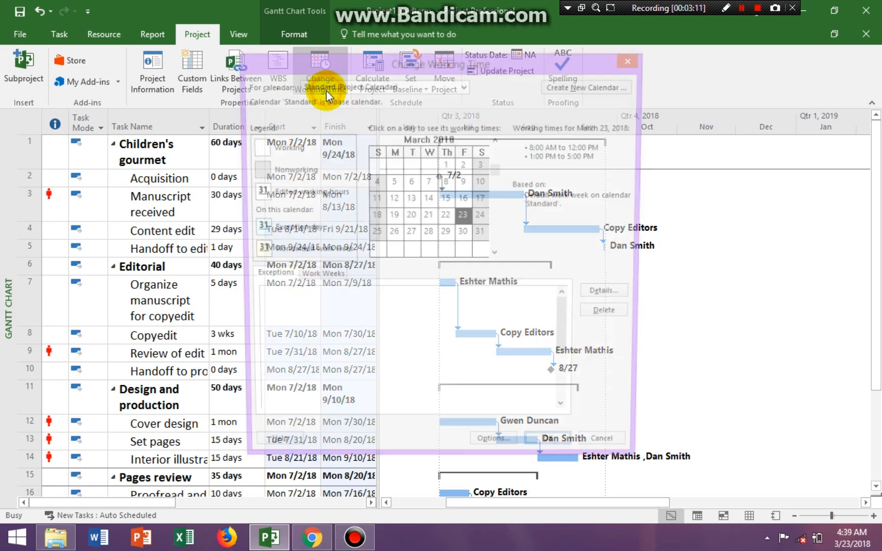
left_click(496, 255)
left_click(496, 255)
left_click(496, 255)
left_click(496, 255)
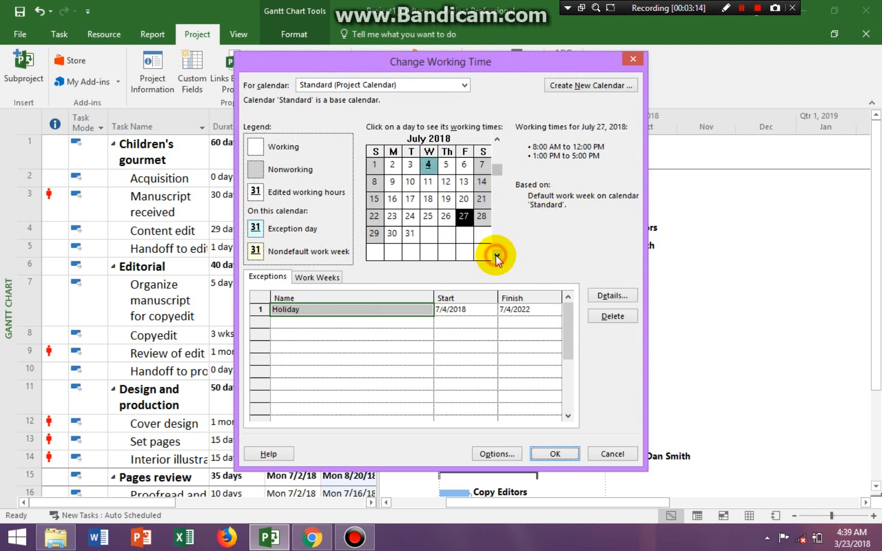
mouse_move(433, 175)
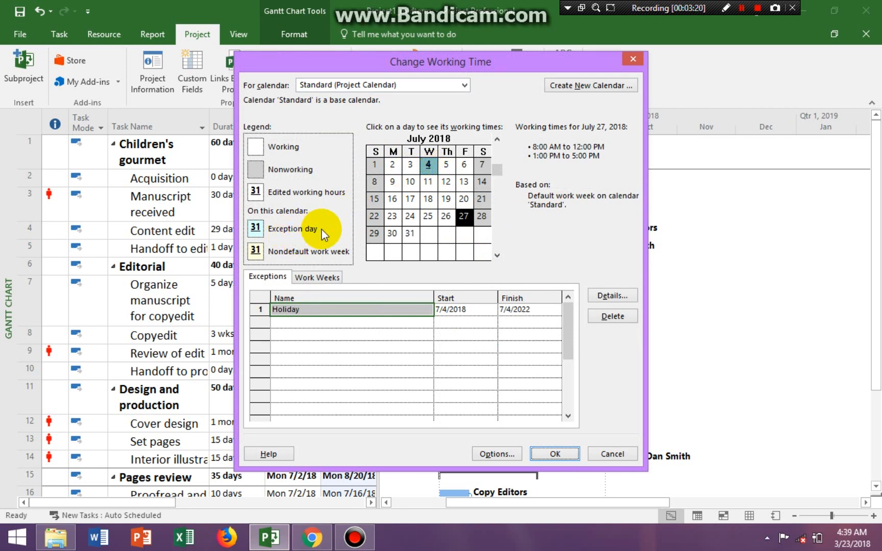
left_click(557, 452)
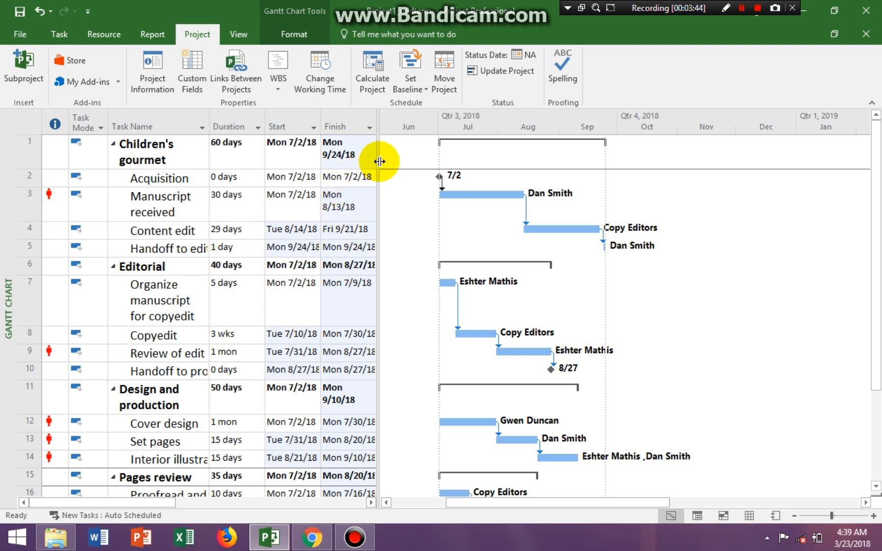
- Check the Predecessors column in the task table and select the Manuscript received task
left_click_drag(379, 158, 458, 164)
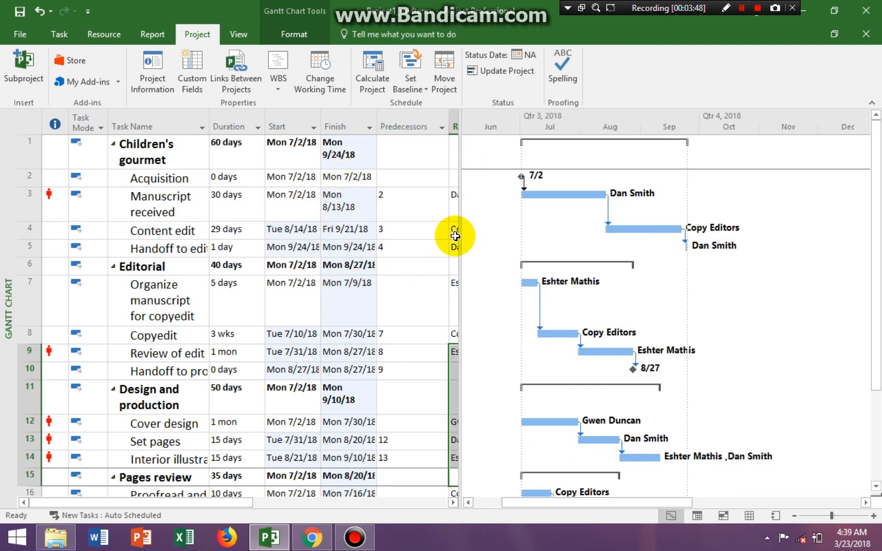
left_click_drag(458, 236, 379, 235)
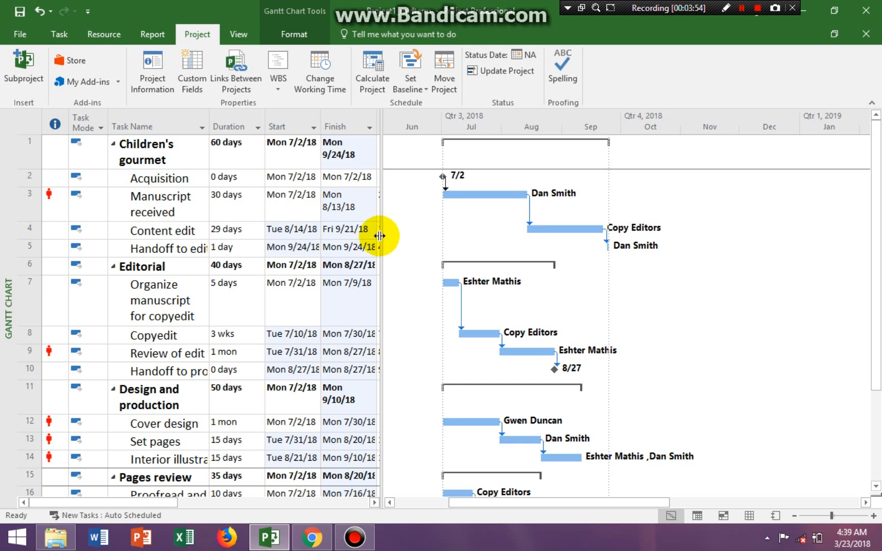
left_click(177, 210)
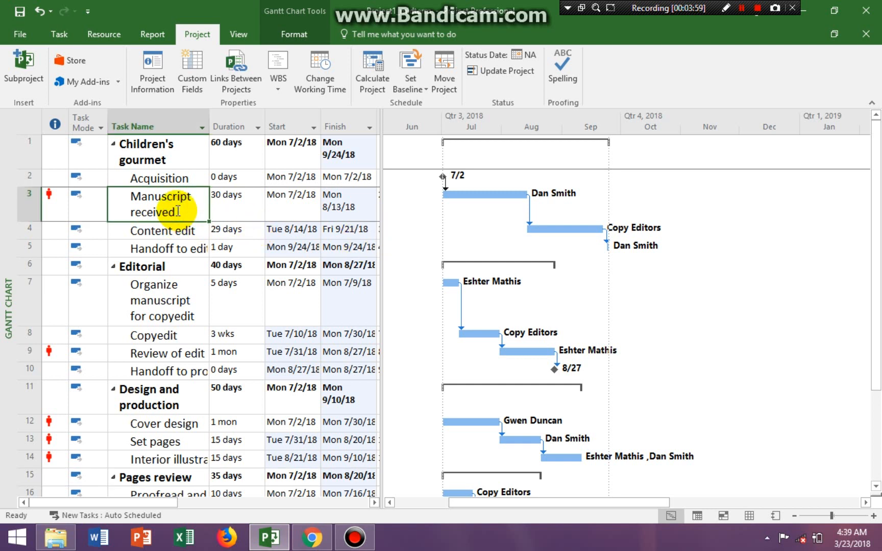
- Start a recurring task above Acquisition, naming it Staff Meeting with a duration of 1h
left_click(176, 179)
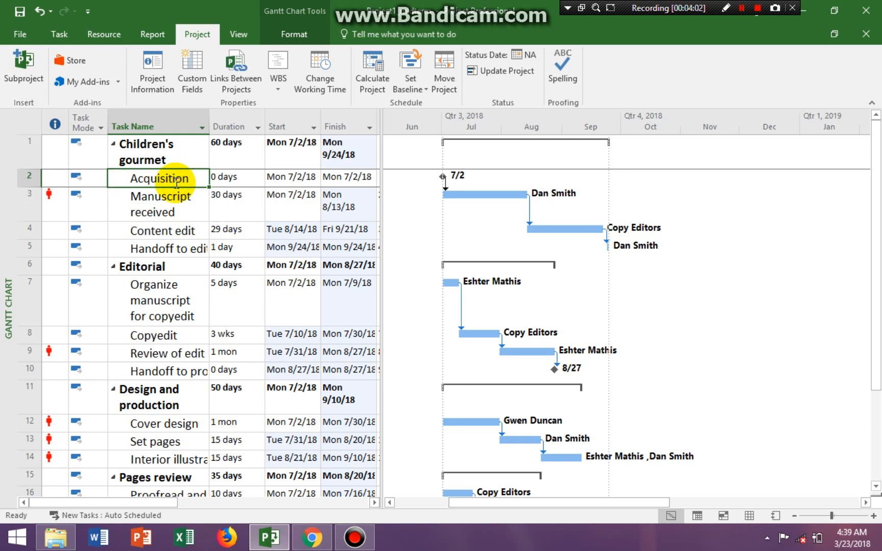
left_click(60, 36)
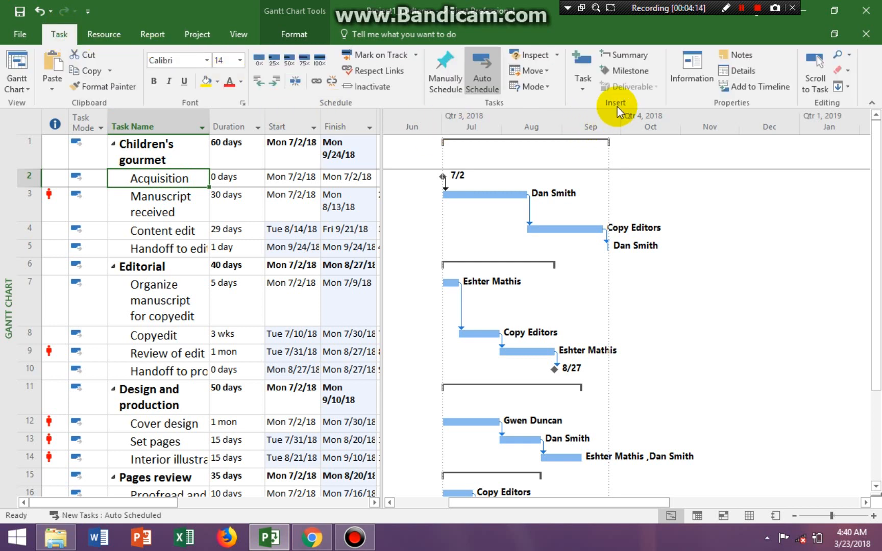
left_click(584, 90)
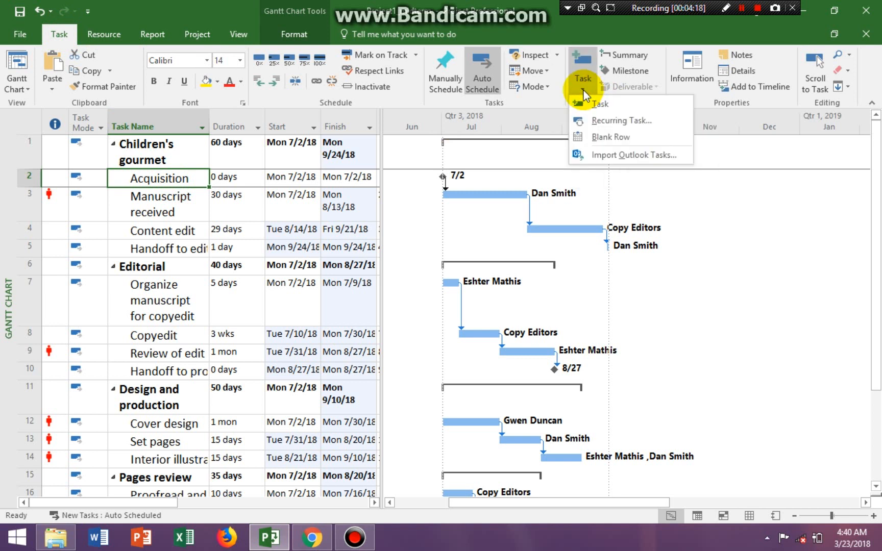
left_click(610, 121)
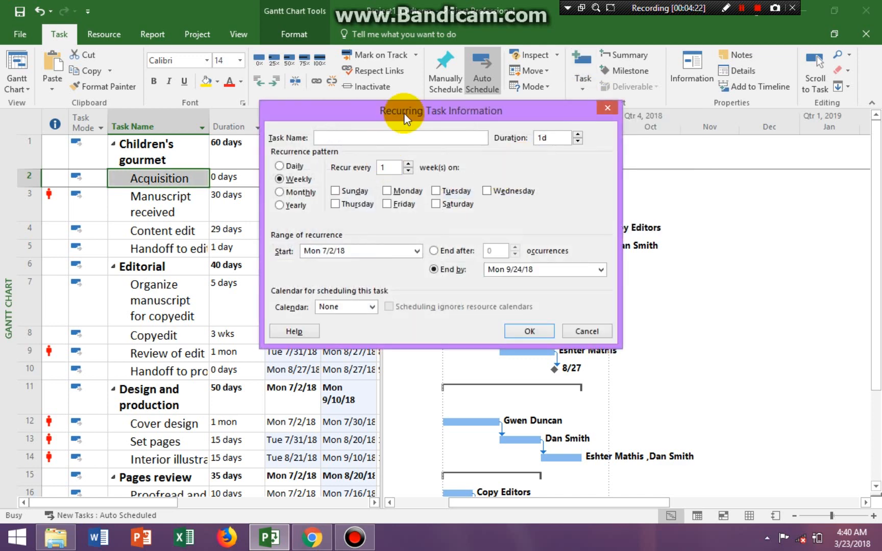
left_click_drag(412, 115, 547, 91)
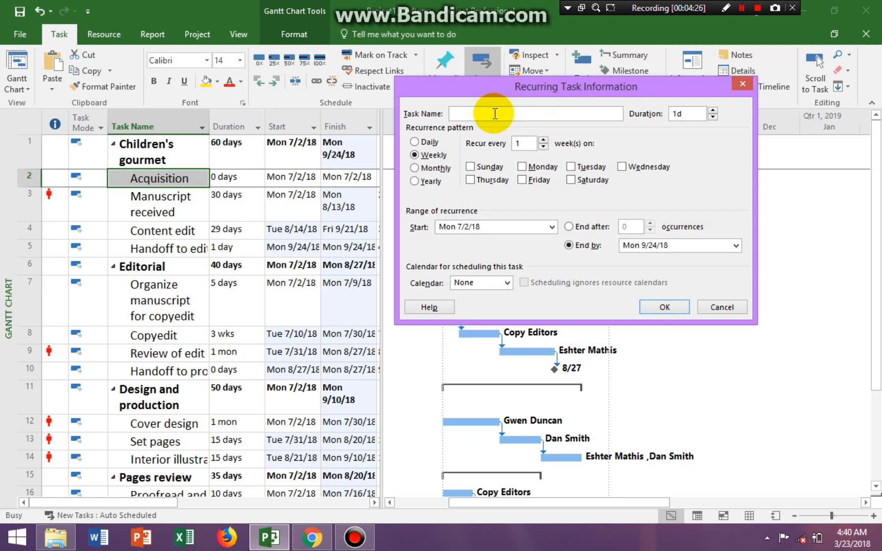
type("Staff ")
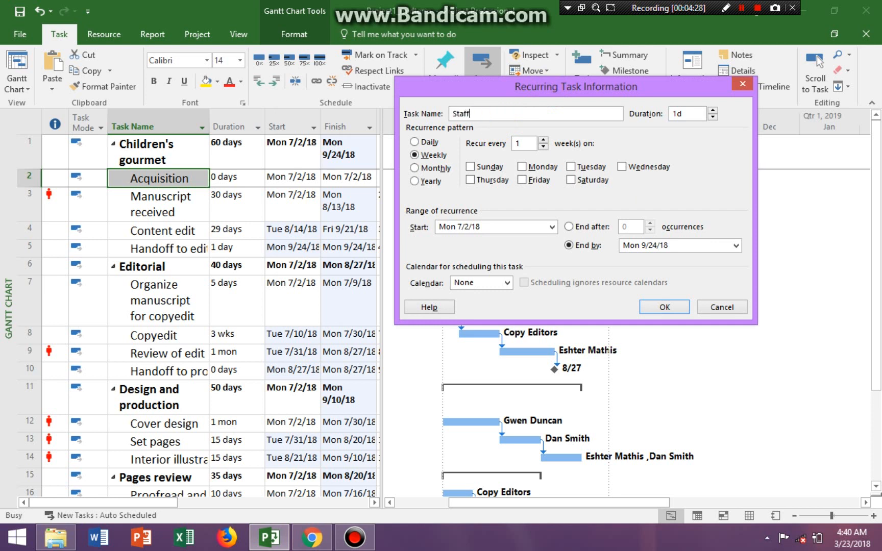
type("Meeting")
left_click(687, 114)
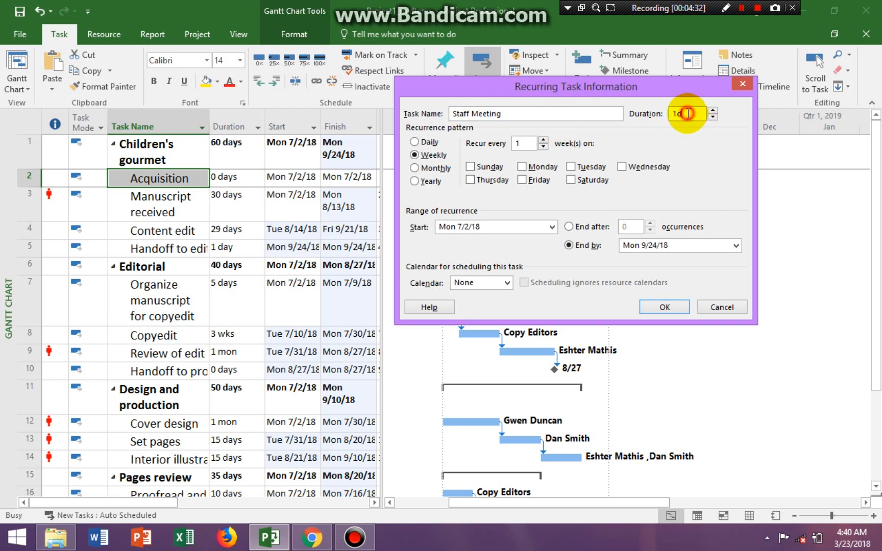
key("BackSpace")
type("h")
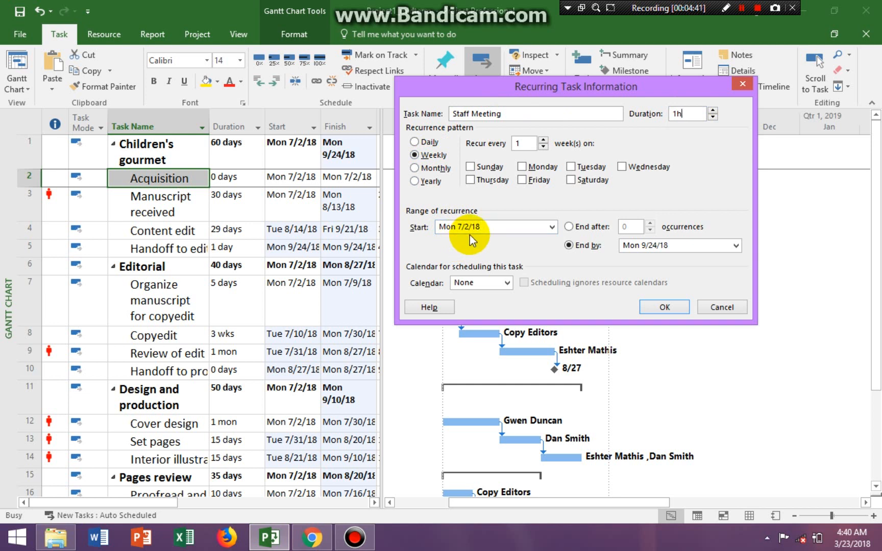
- Make Staff Meeting recur every week on Monday, ending after 9 occurrences, and insert it into the schedule
left_click(526, 167)
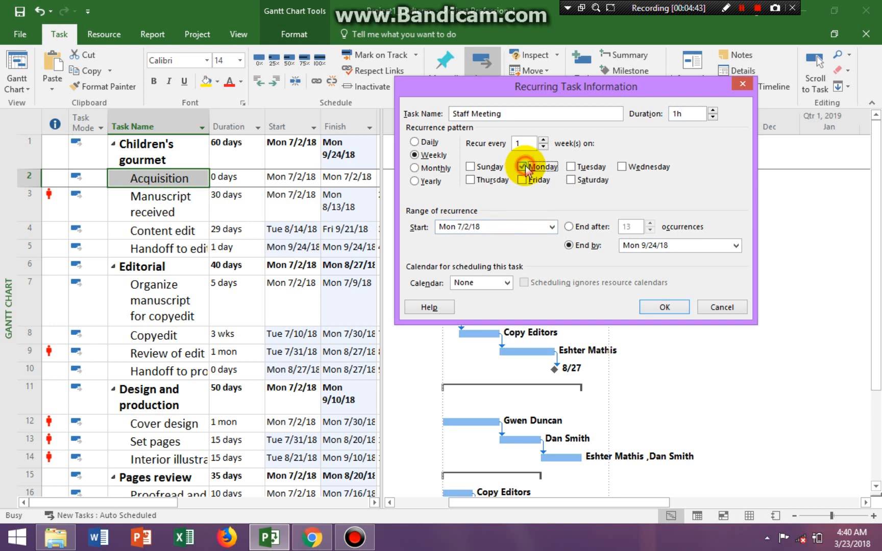
left_click(568, 227)
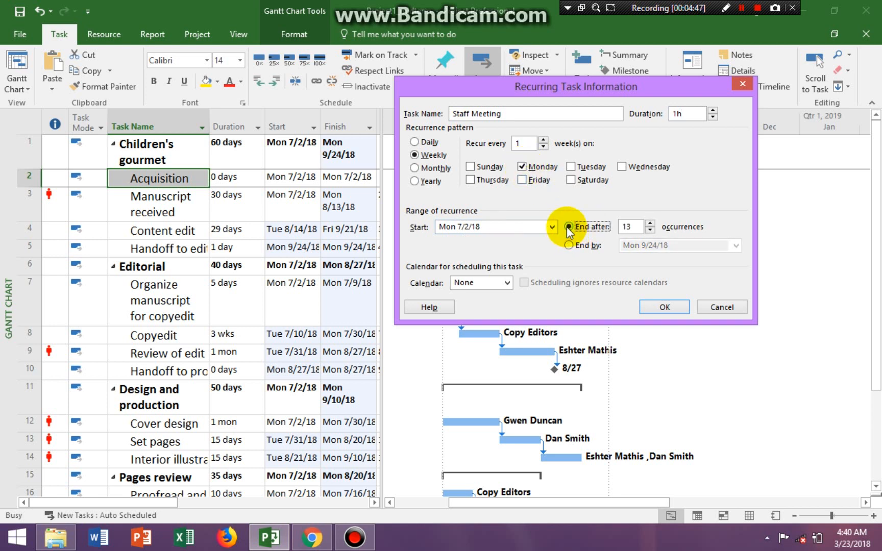
left_click(651, 231)
left_click(650, 231)
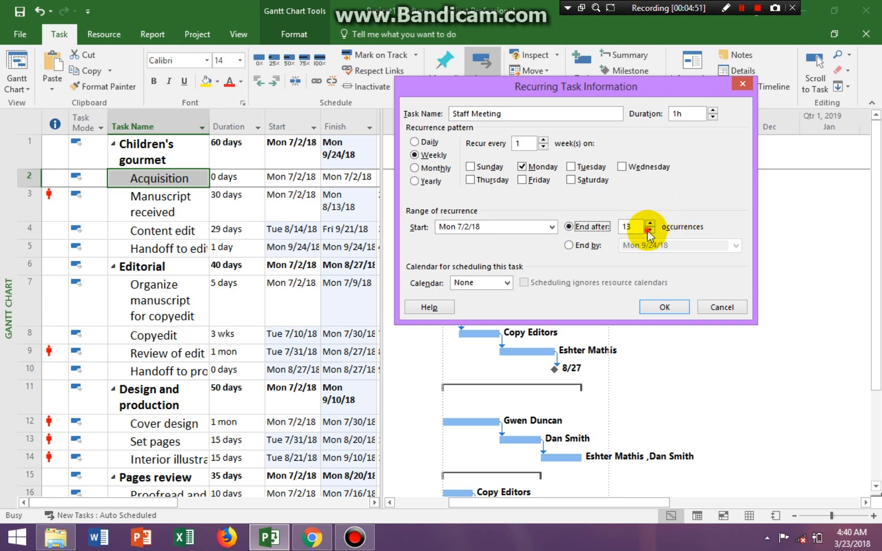
left_click(650, 231)
left_click(649, 232)
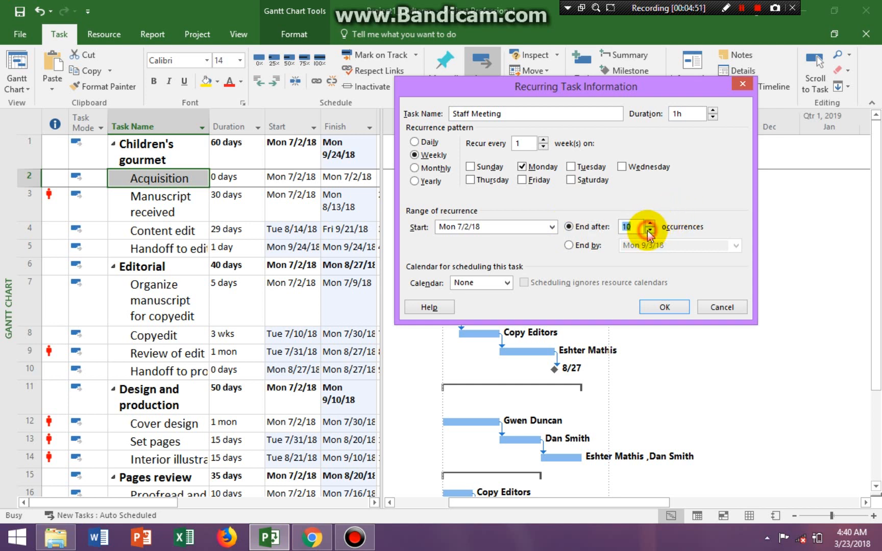
left_click(657, 301)
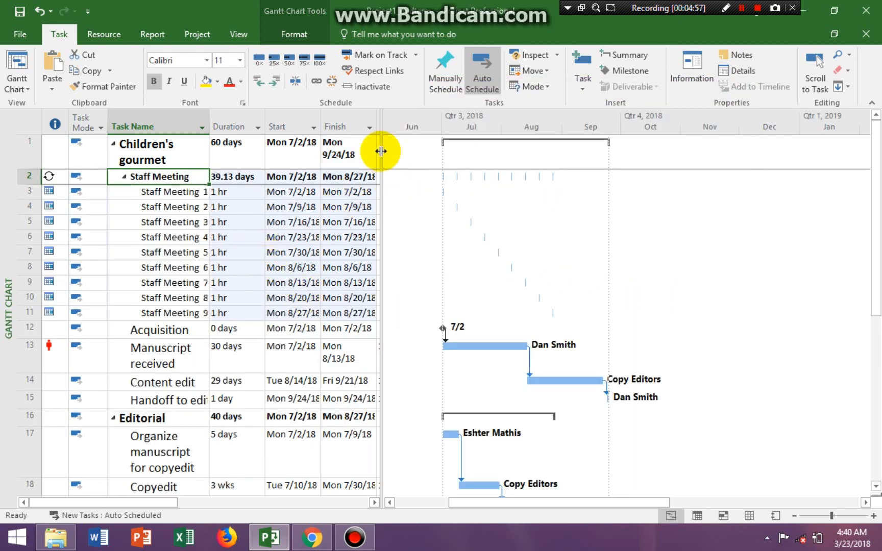
- Widen the task table to show Resource Names and assign every listed resource except Travel to the Staff Meeting task
left_click_drag(381, 151, 563, 130)
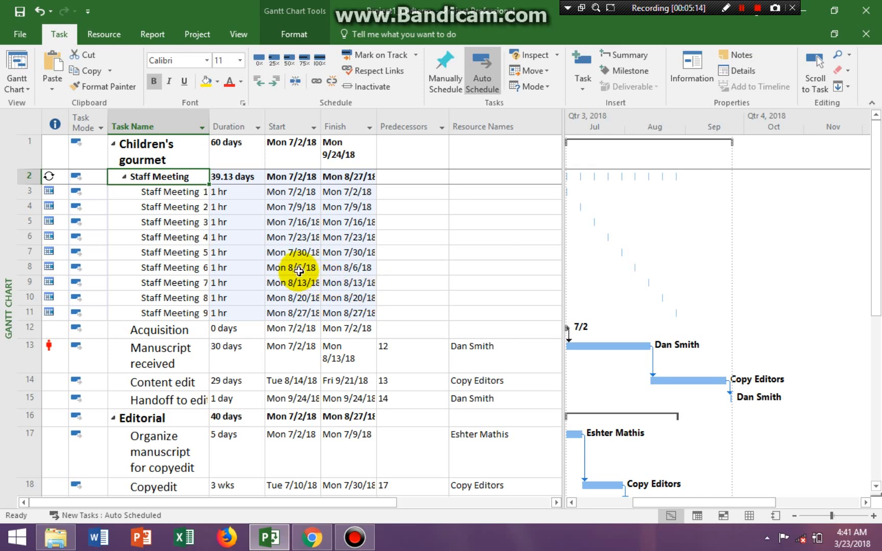
left_click(105, 35)
left_click(67, 84)
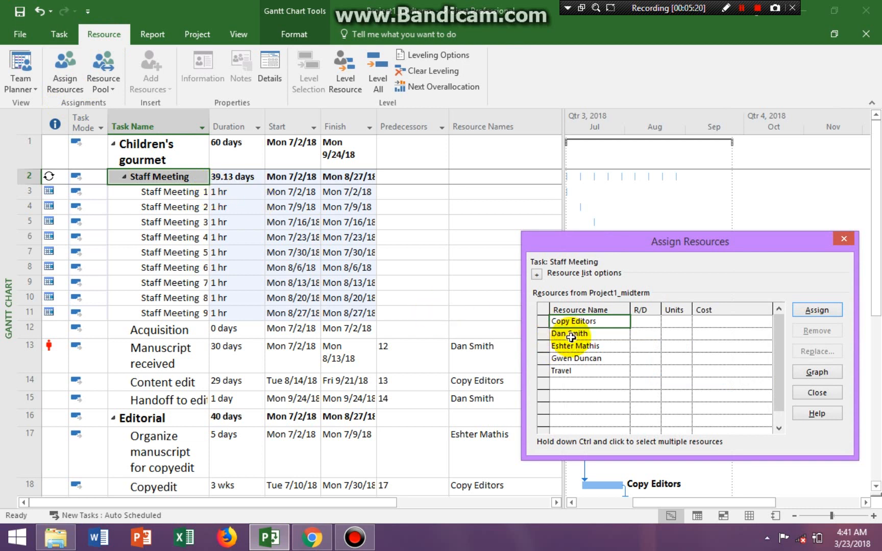
left_click(570, 335, "ctrl")
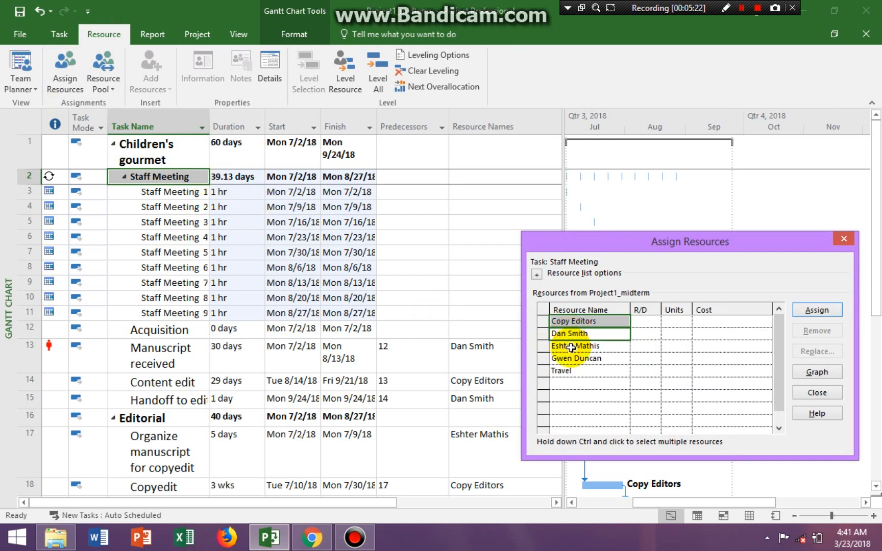
left_click(571, 347, "ctrl")
left_click(570, 360, "ctrl")
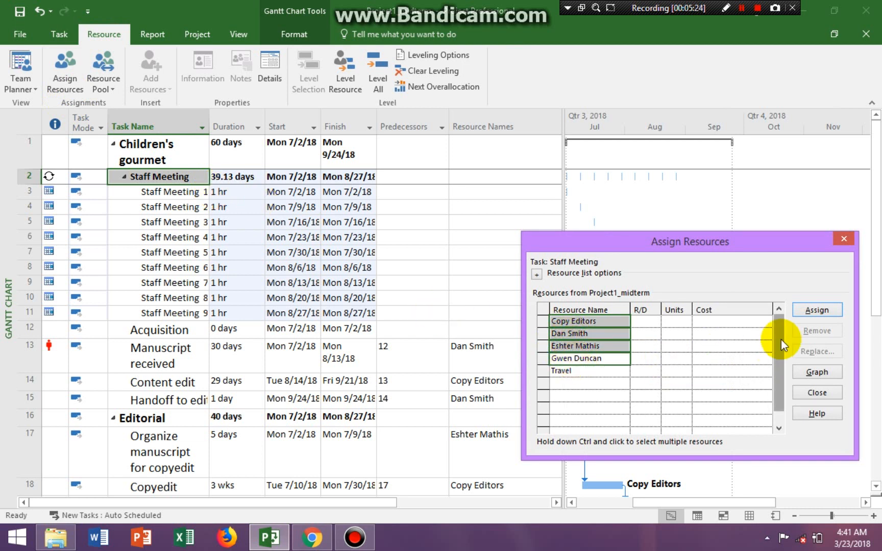
left_click(819, 312)
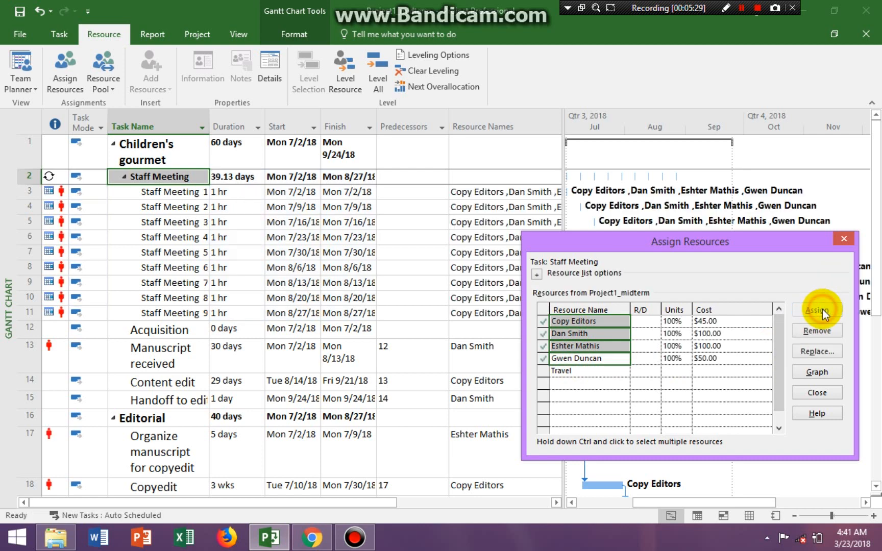
left_click(817, 392)
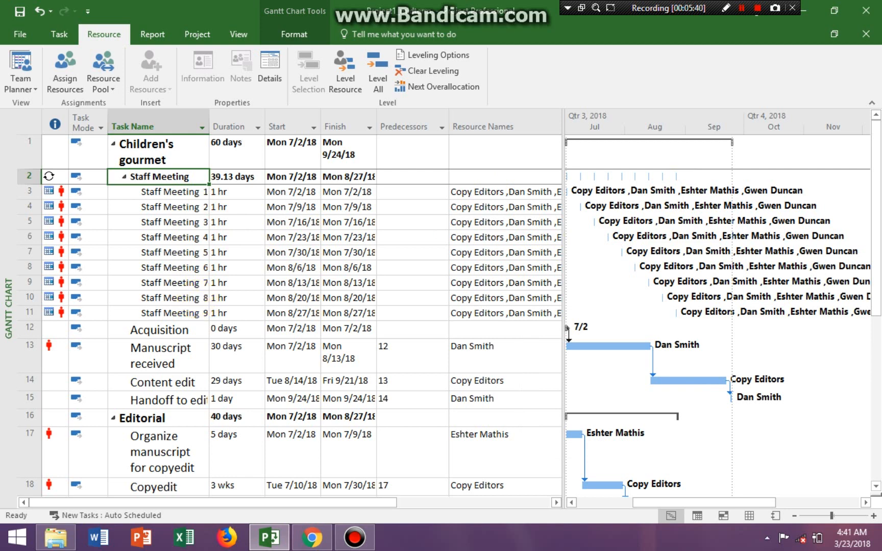
- Collapse the Staff Meeting summary task to hide its individual weekly meetings
left_click(125, 177)
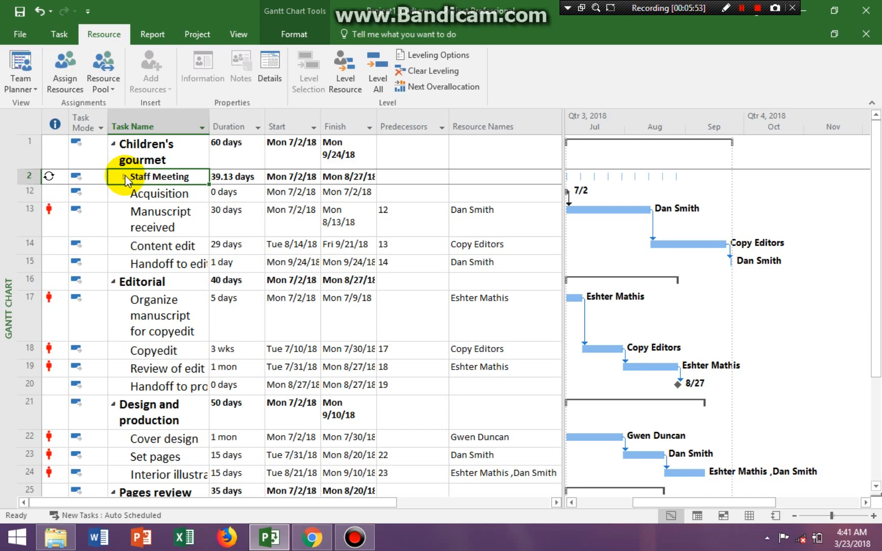
left_click(125, 177)
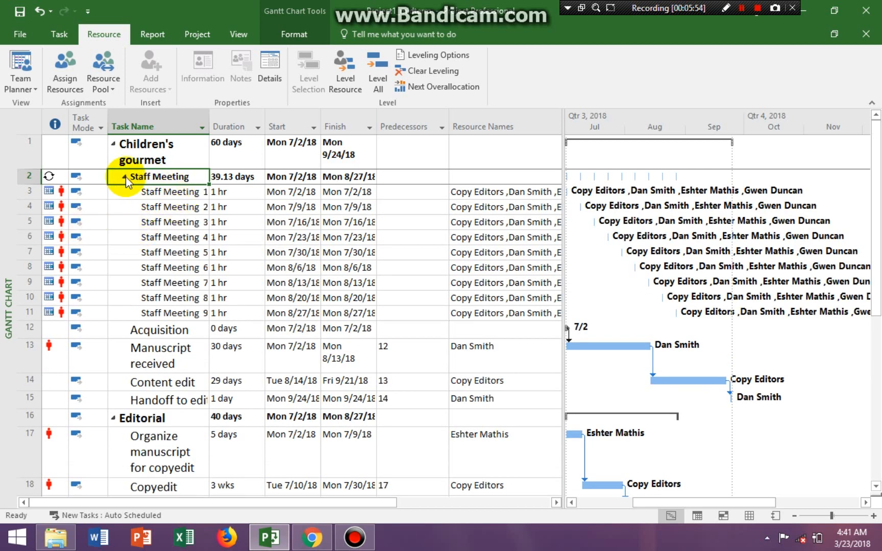
left_click(118, 192)
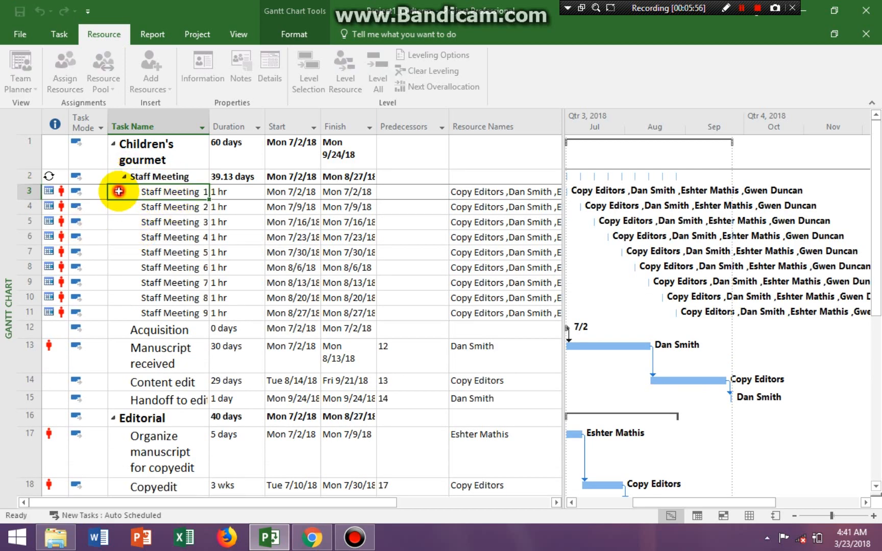
left_click(124, 176)
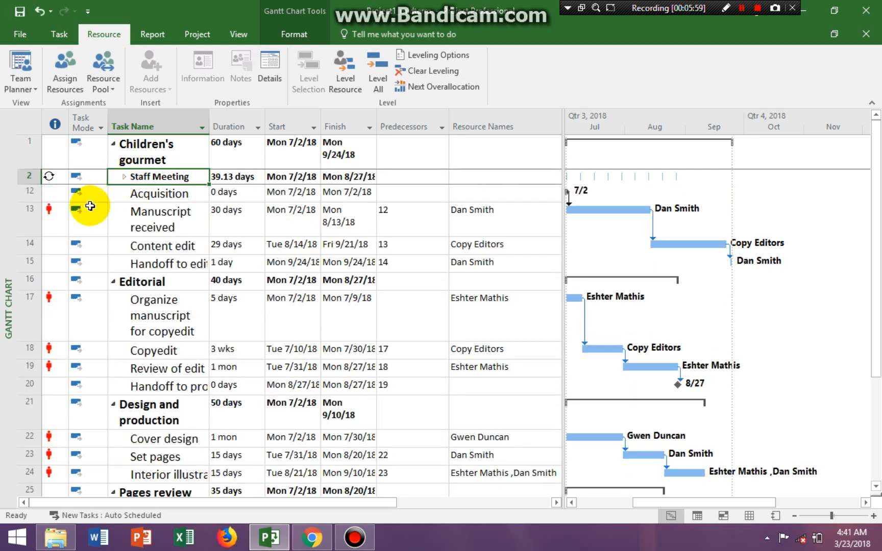
- Examine the Content edit task's deadline and constraint settings, and compare its Gantt bar with the Copyedit task's
left_click(30, 245)
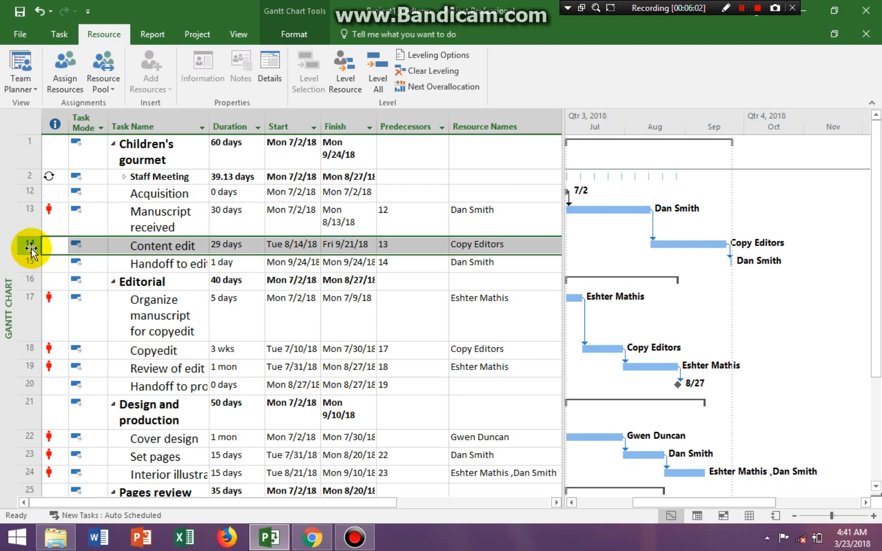
double_click(32, 248)
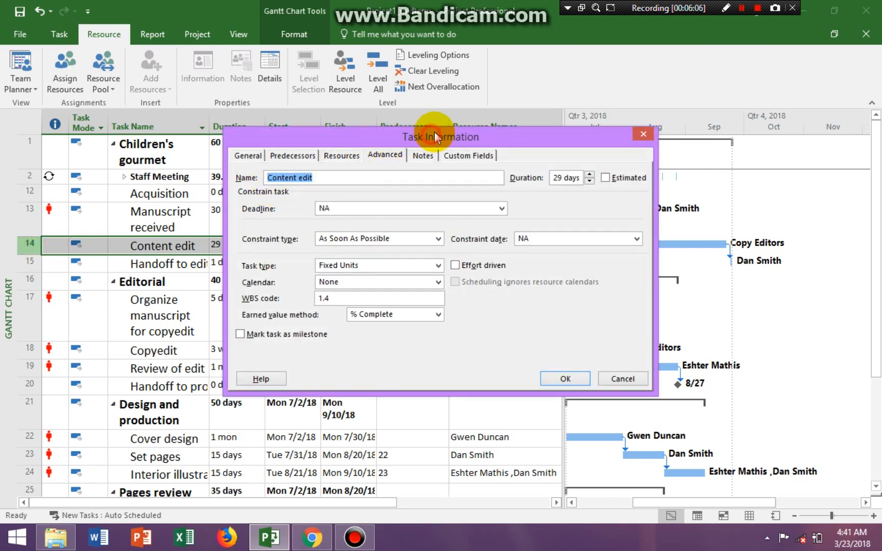
left_click_drag(435, 136, 560, 57)
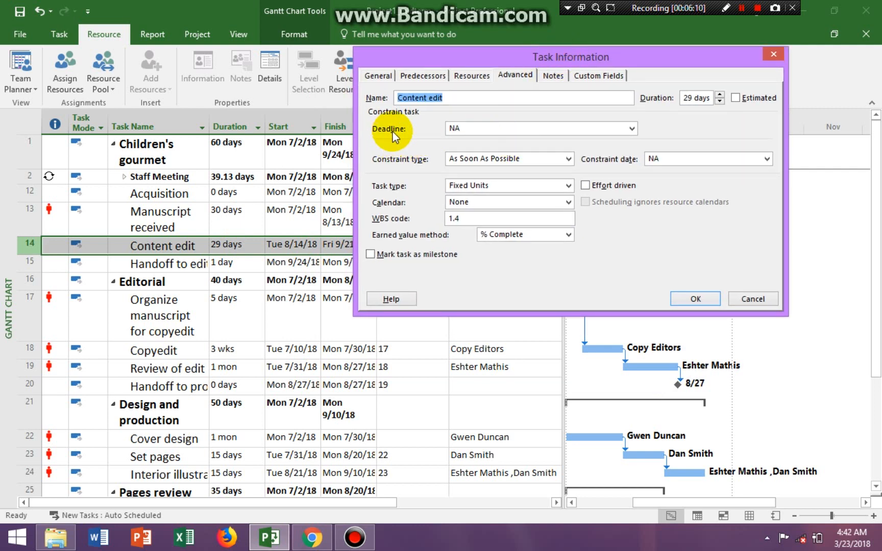
left_click_drag(565, 55, 278, 302)
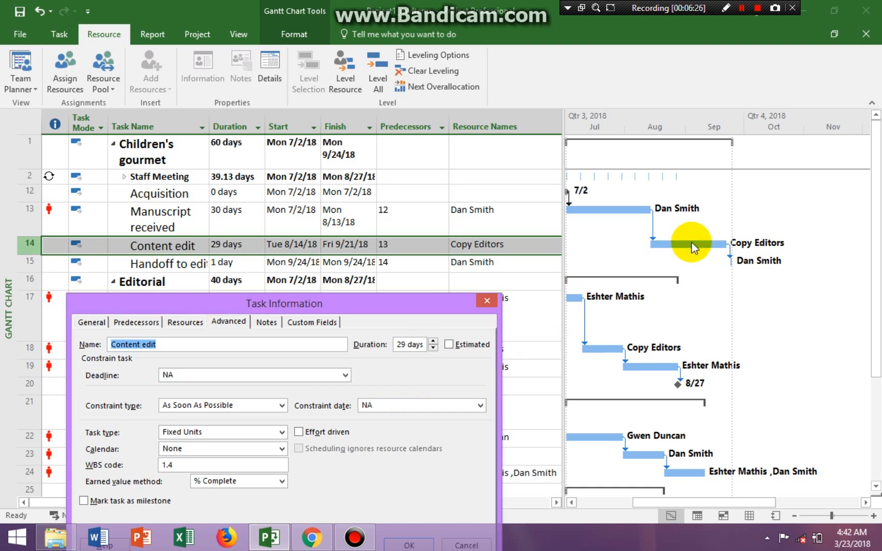
left_click(487, 301)
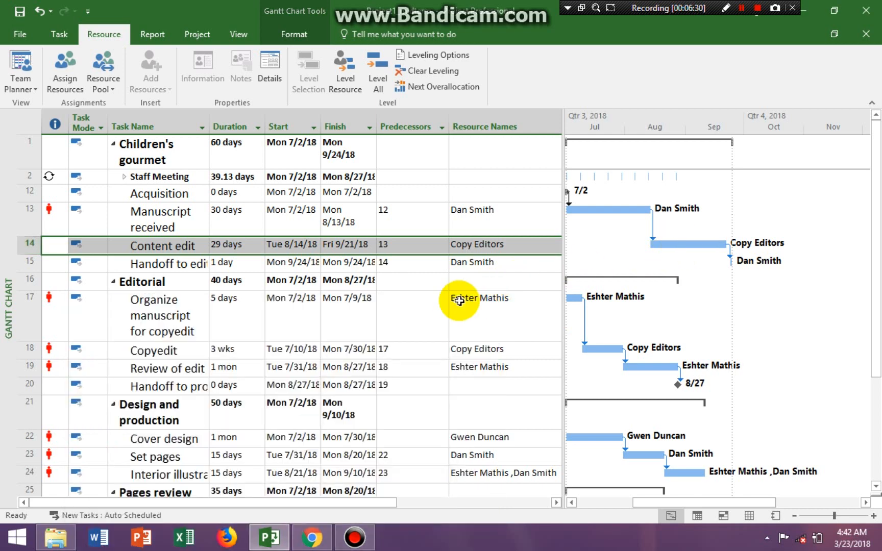
left_click(591, 346)
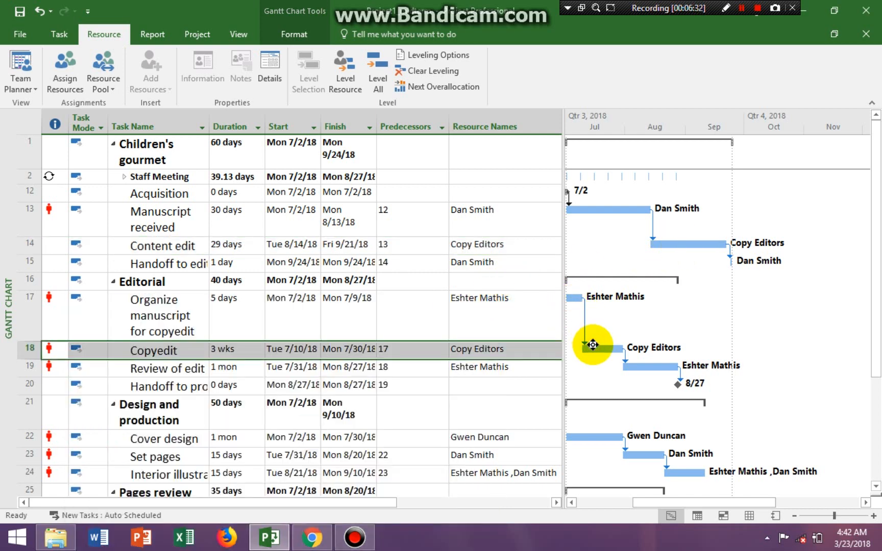
left_click(694, 244)
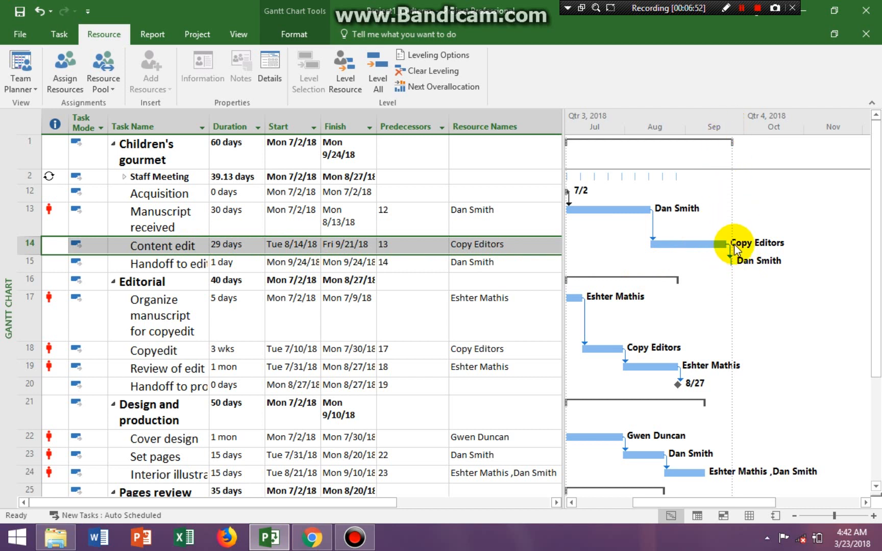
- Set the Content edit task's deadline to Wed 8/22/18
double_click(23, 245)
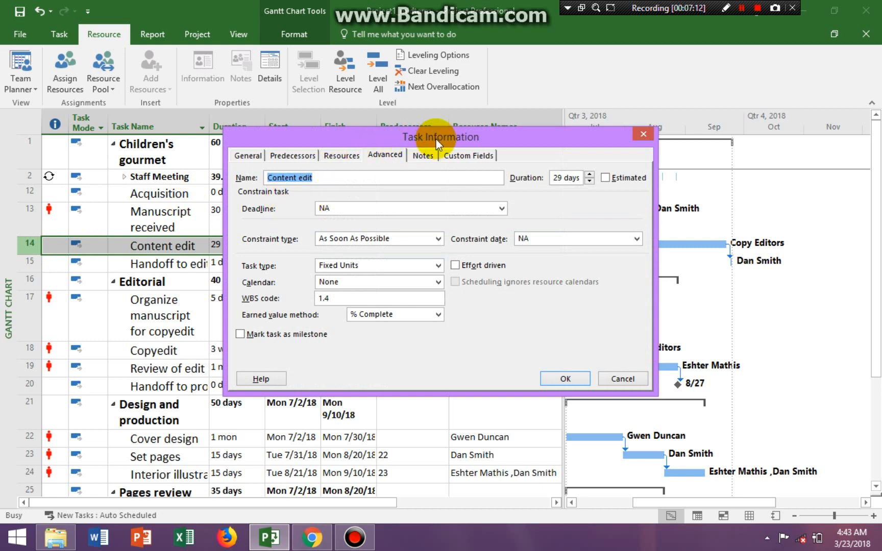
left_click_drag(437, 139, 462, 77)
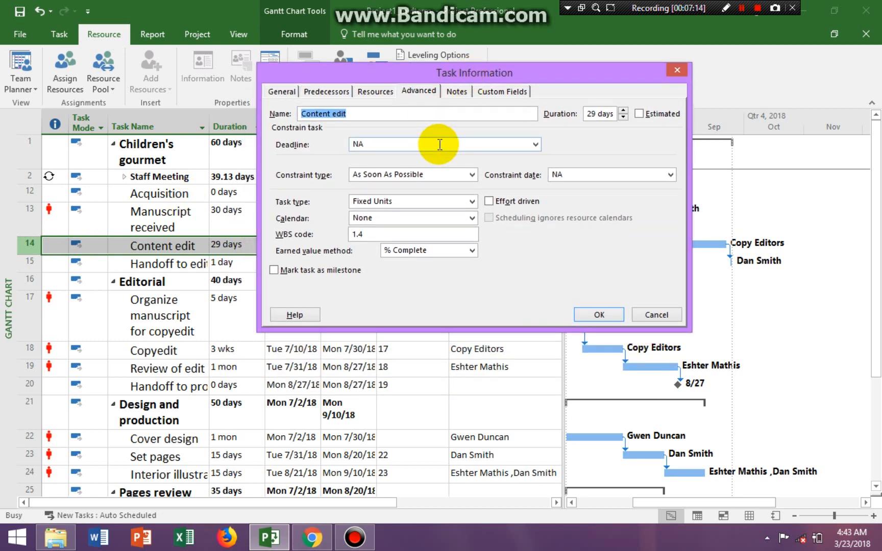
left_click(535, 144)
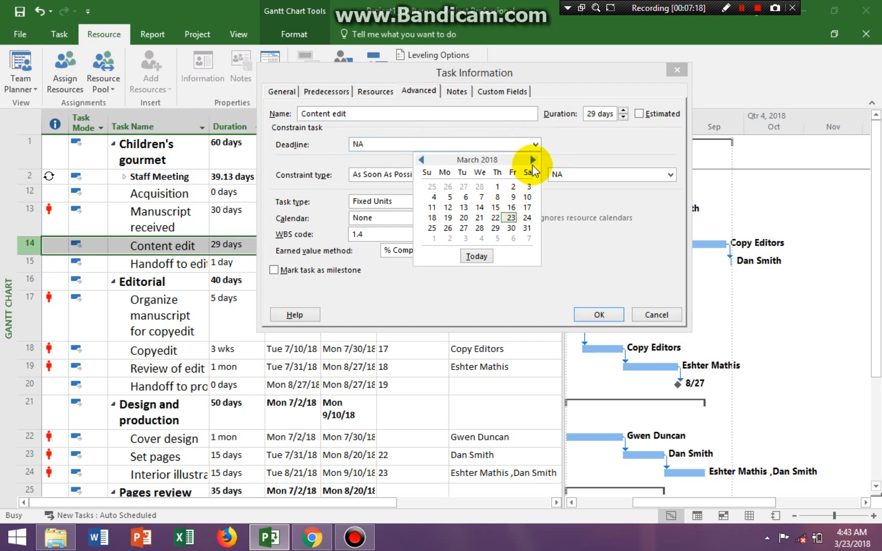
left_click(533, 160)
left_click(533, 161)
left_click(533, 160)
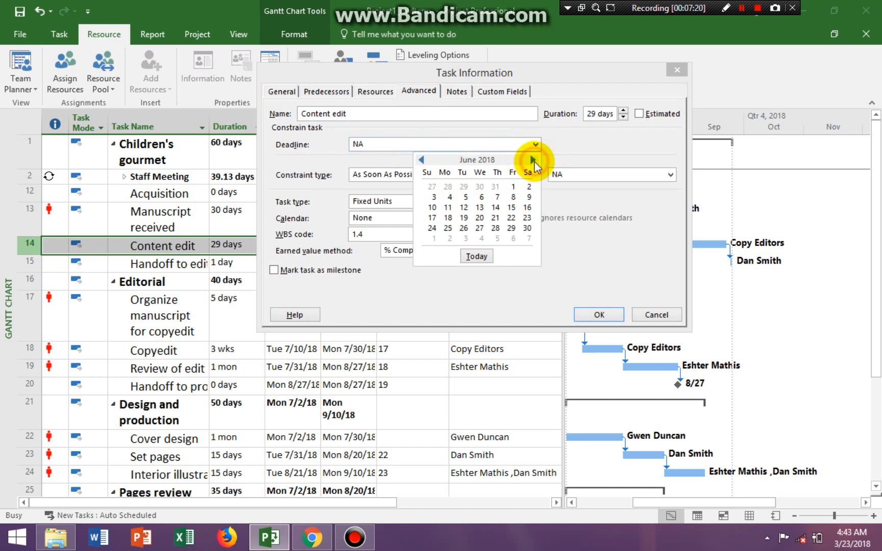
left_click(533, 161)
left_click(533, 160)
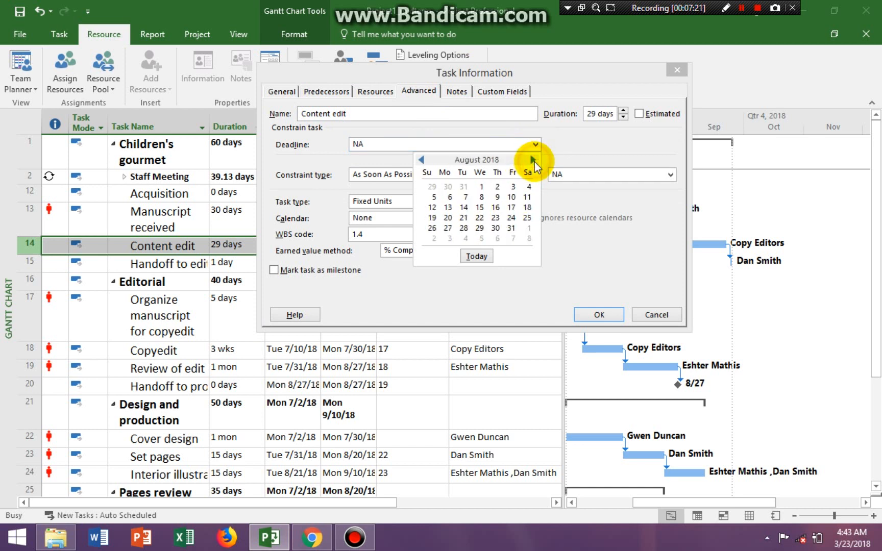
left_click(480, 218)
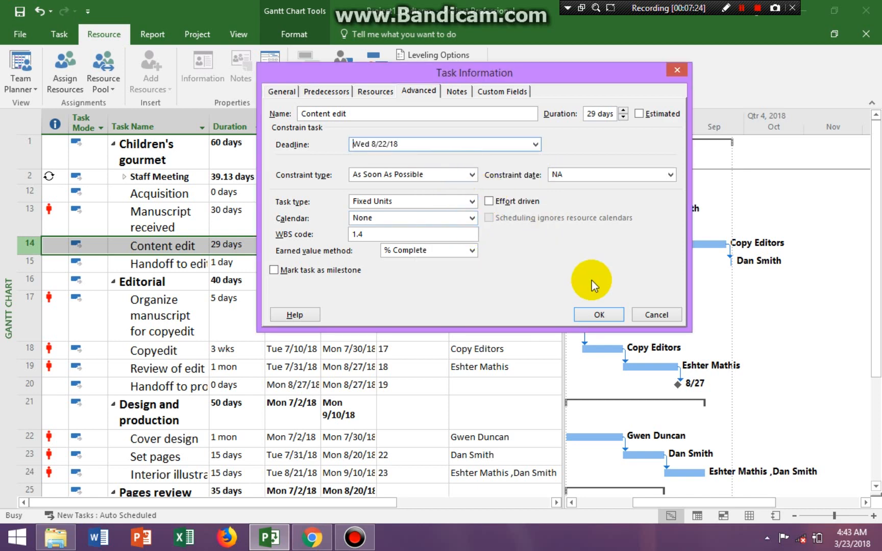
left_click(599, 314)
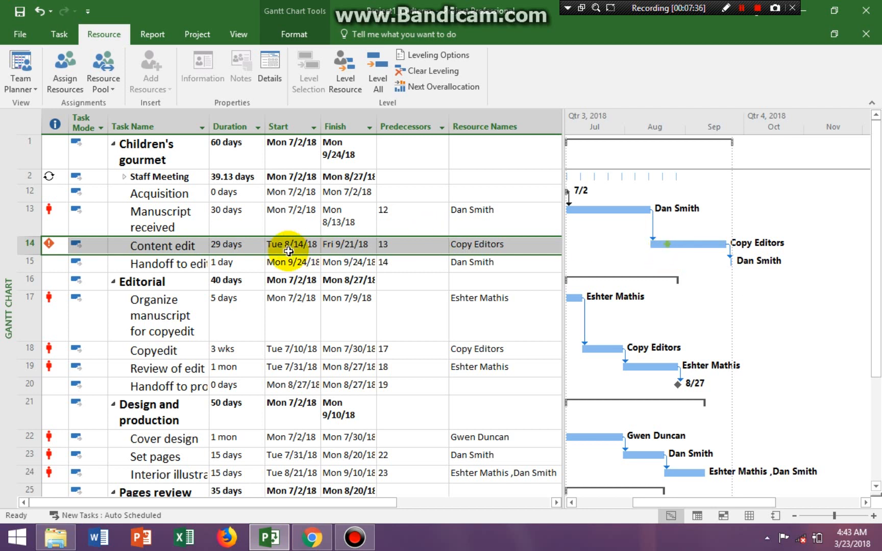
mouse_move(51, 245)
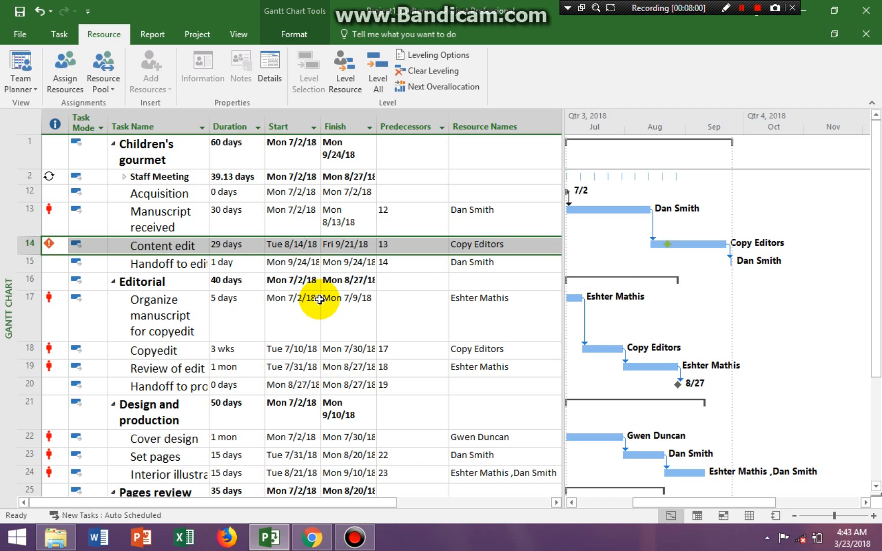
- Try adding the Cover design task's resource to Manuscript received alongside its existing resource, and undo that assignment
left_click(160, 225)
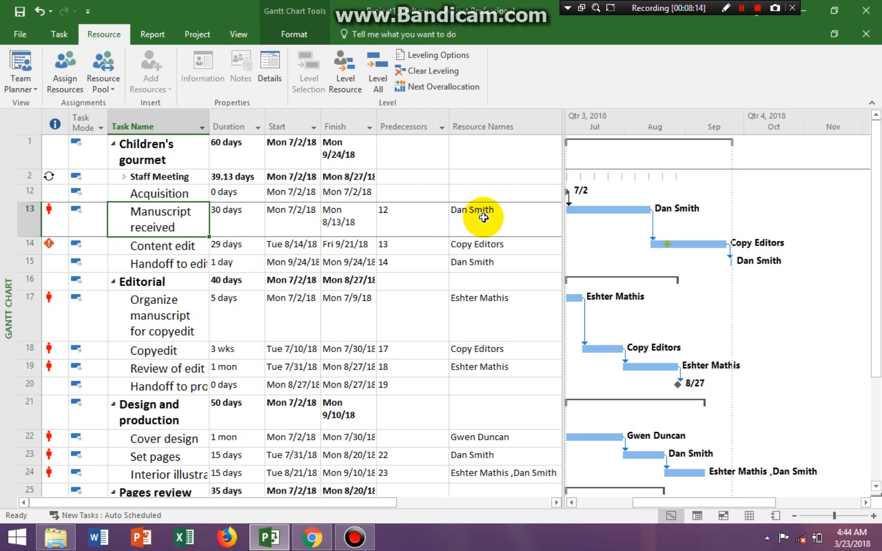
left_click(76, 93)
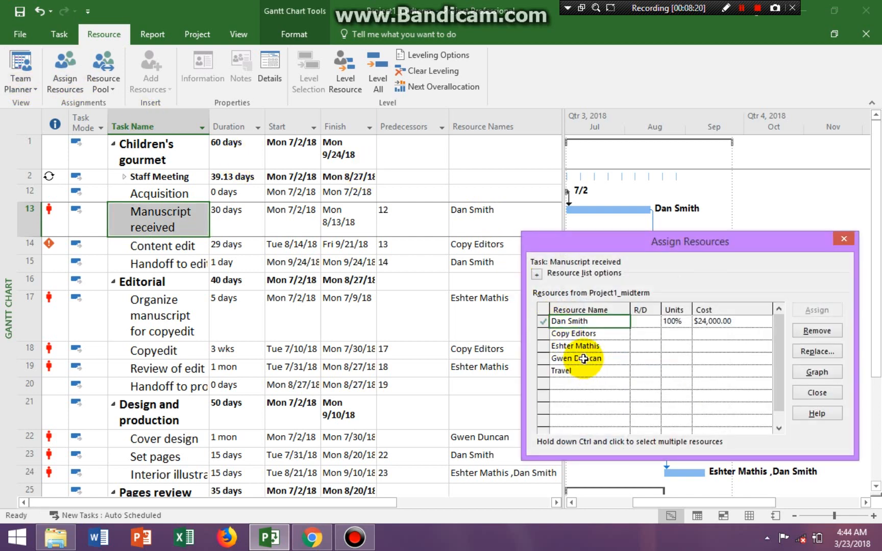
left_click(583, 359)
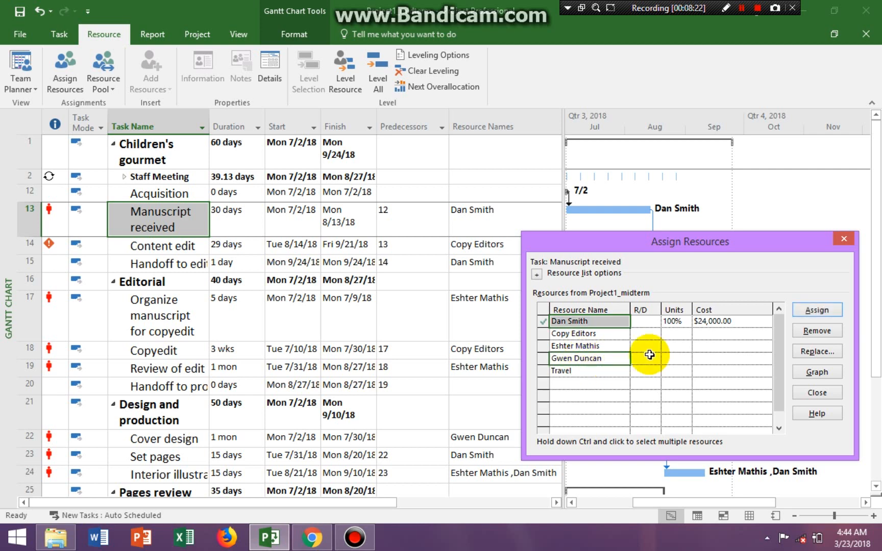
left_click(817, 310)
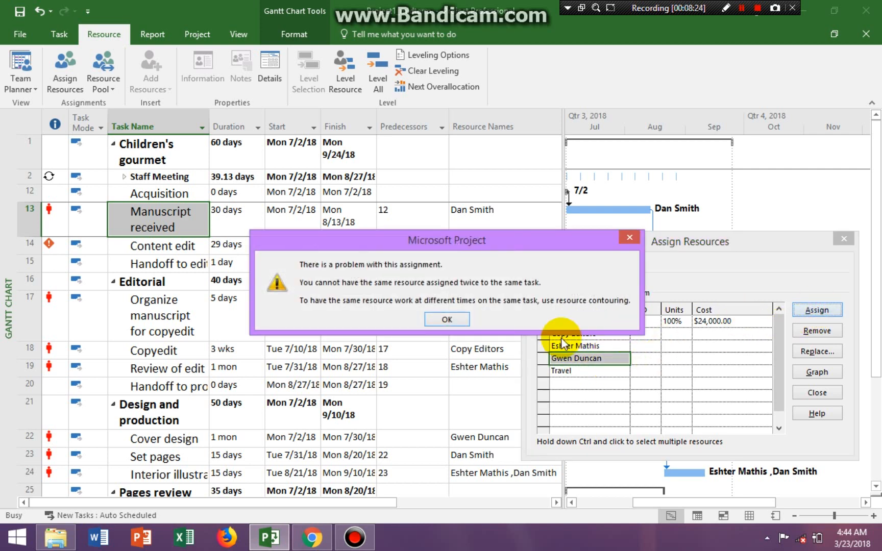
left_click(443, 324)
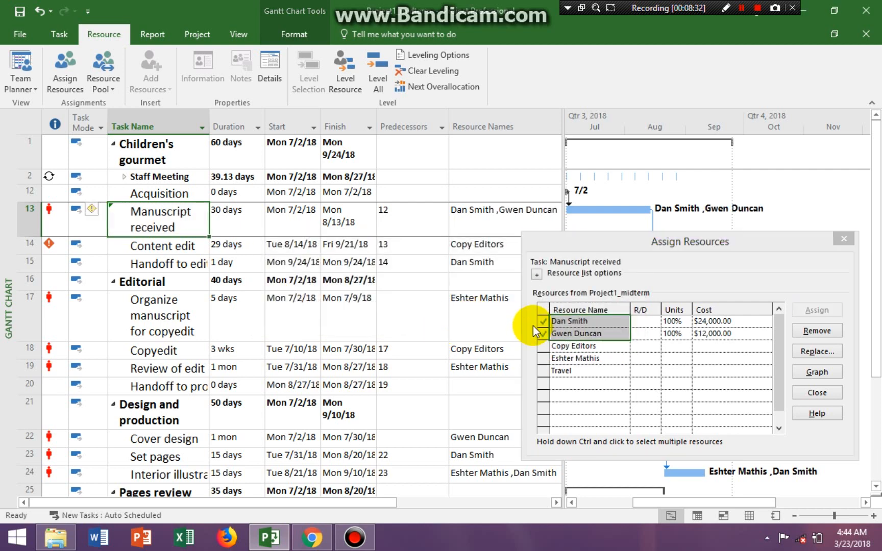
left_click(814, 393)
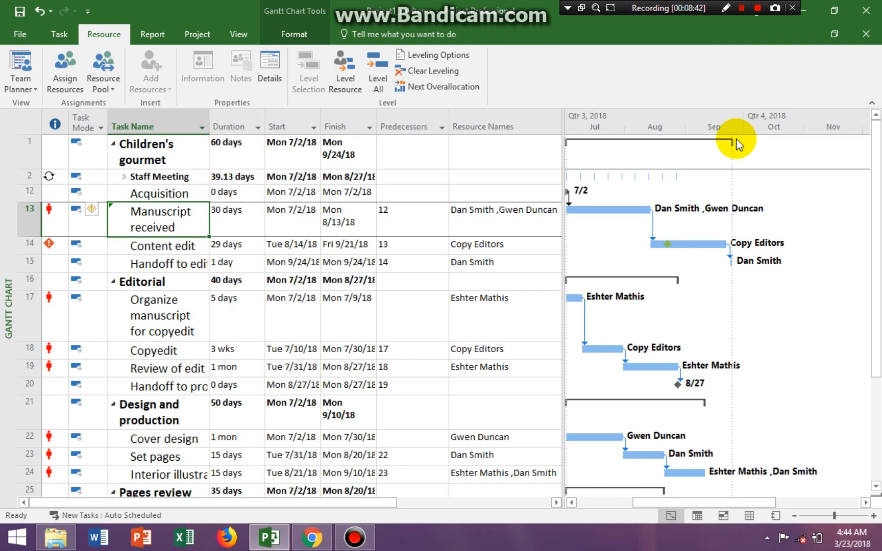
left_click(41, 8)
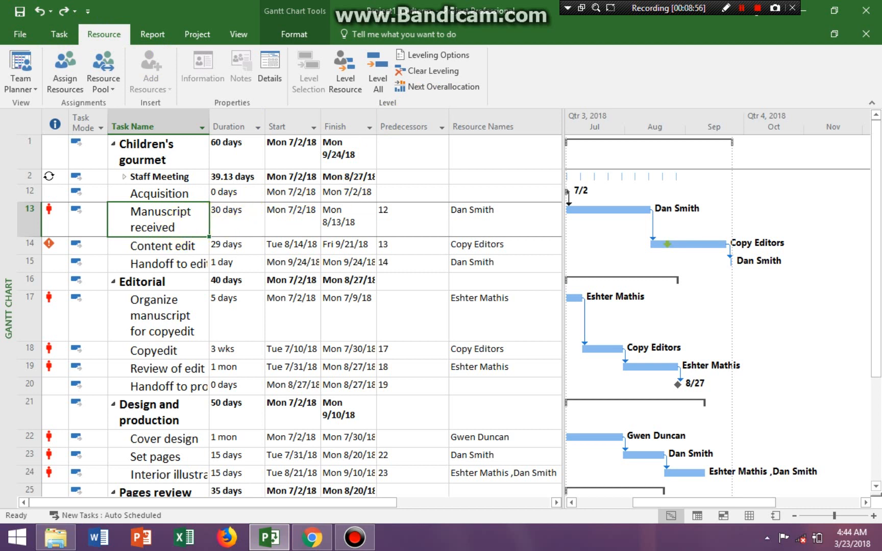
- Assign the Cover design task's resource to Manuscript received as a second resource, and reduce duration but keep the same amount of work
left_click(65, 71)
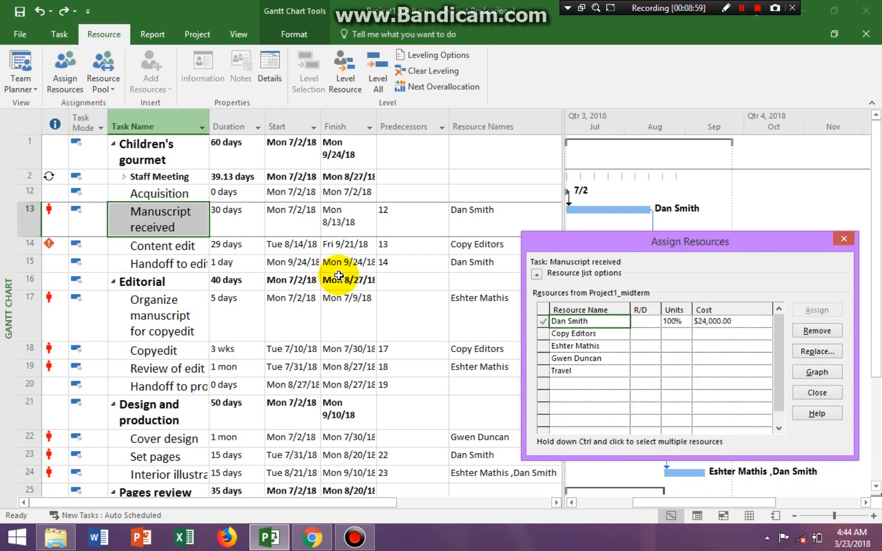
left_click(566, 358)
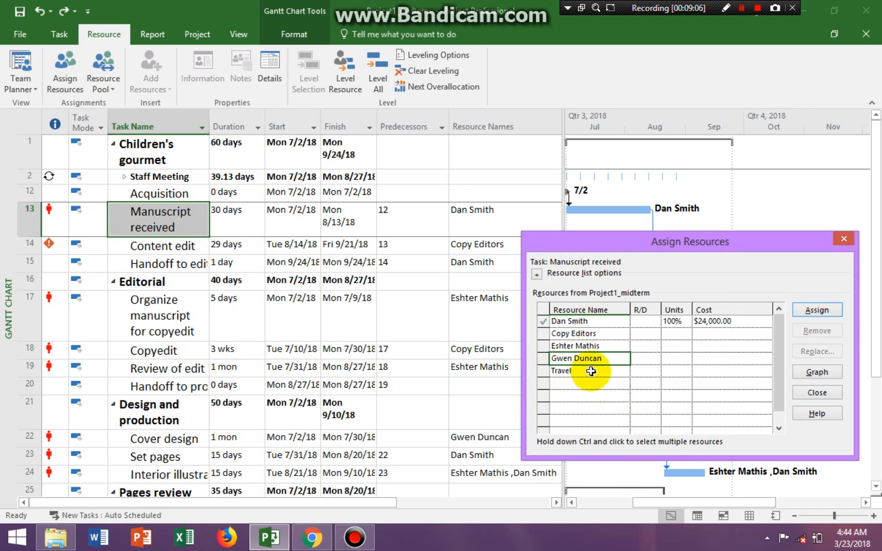
left_click(816, 310)
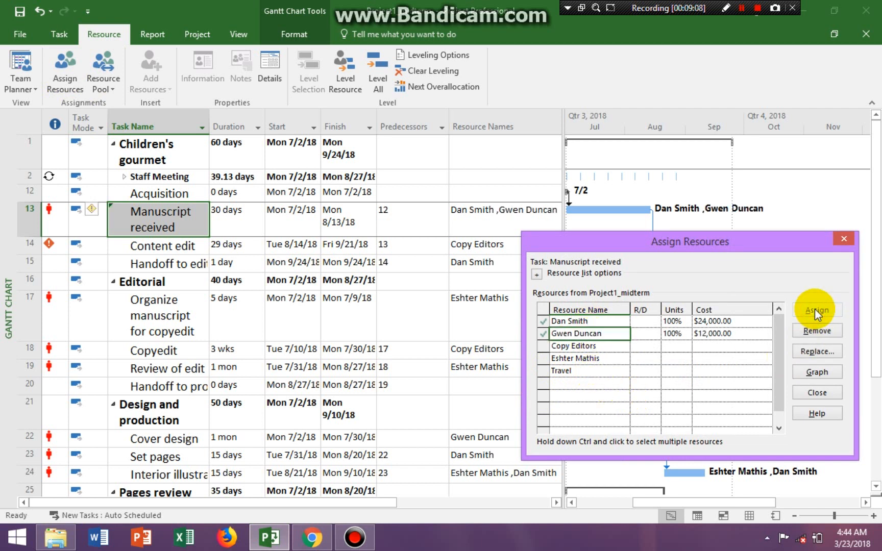
left_click(824, 393)
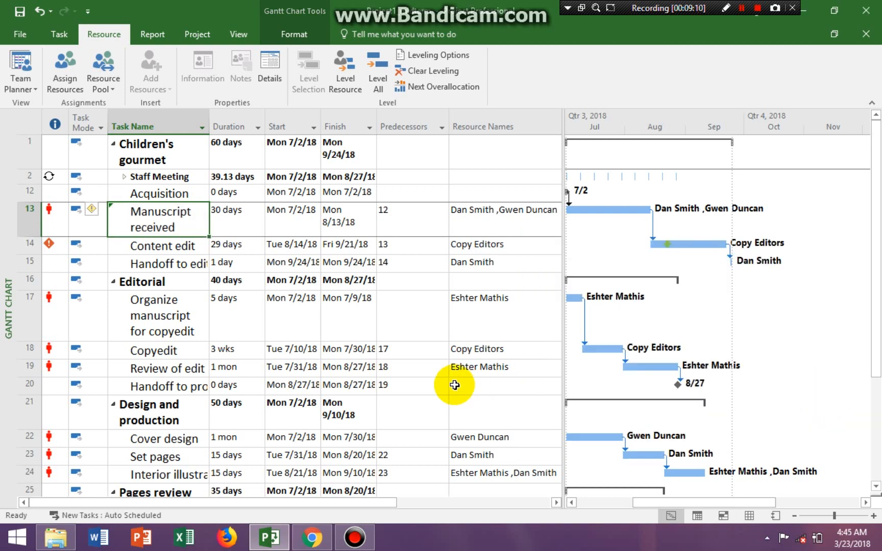
left_click(102, 210)
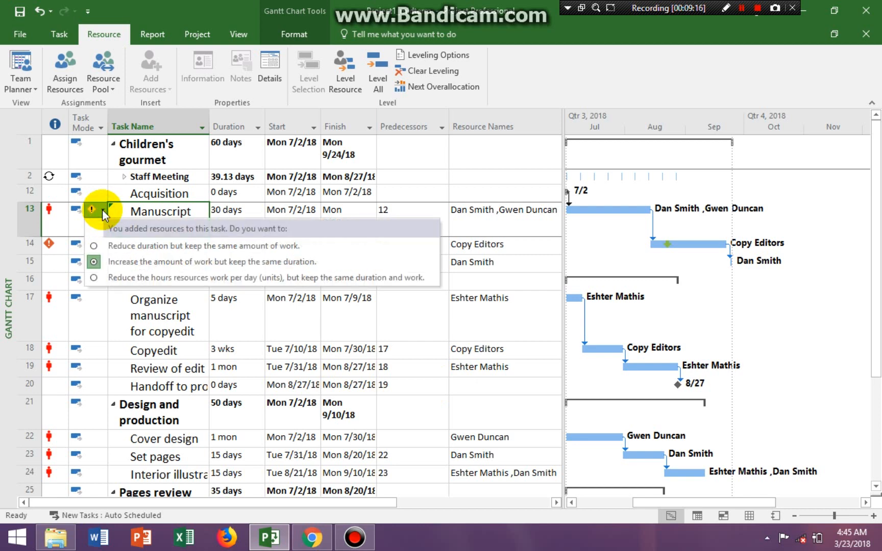
left_click(93, 246)
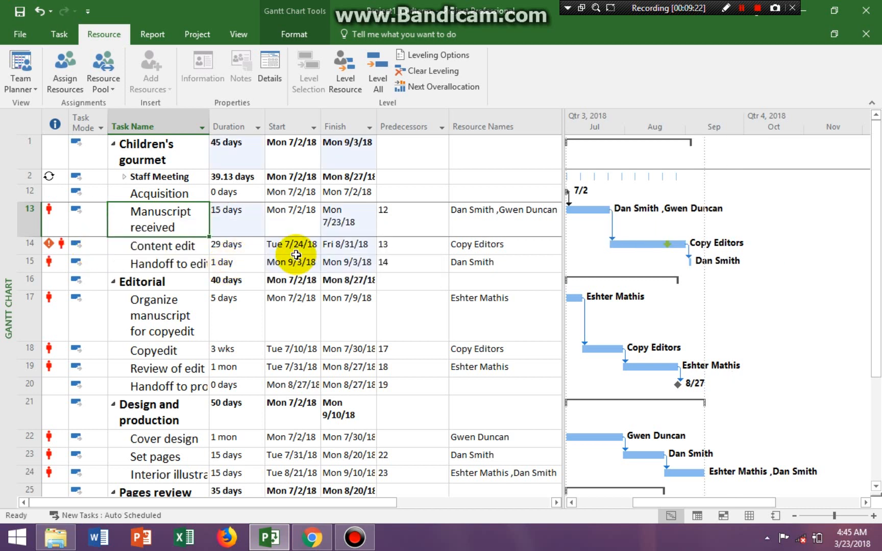